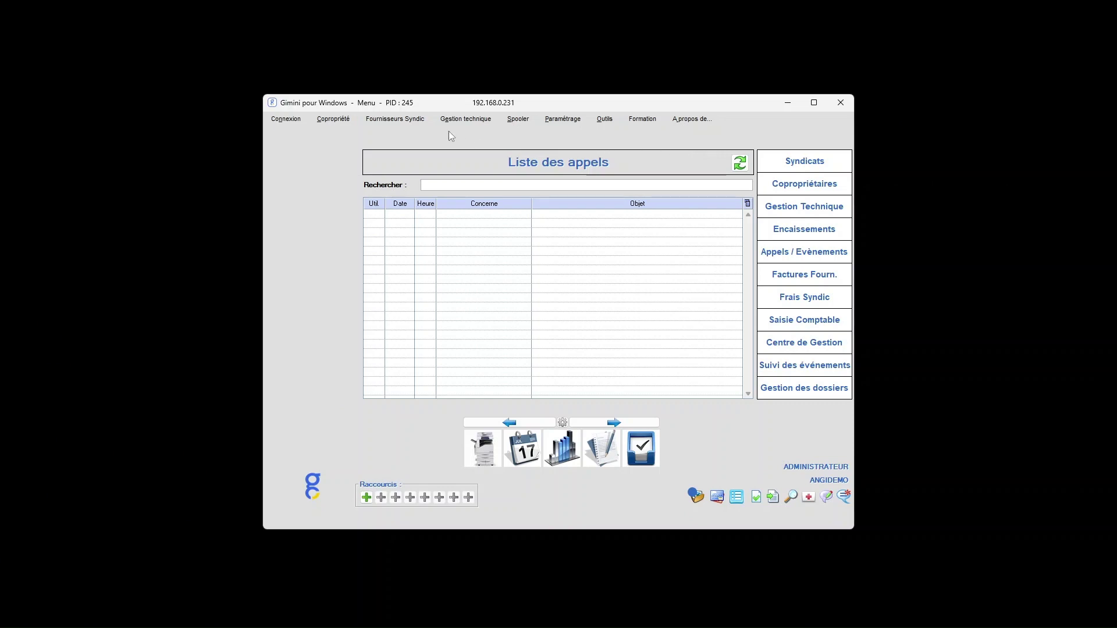
- Open the generation form for advance fund calls (Avances 1031/1032/1033/1050)
{"action": "left_click", "coordinate": [333, 119]}
{"action": "mouse_move", "coordinate": [352, 147]}
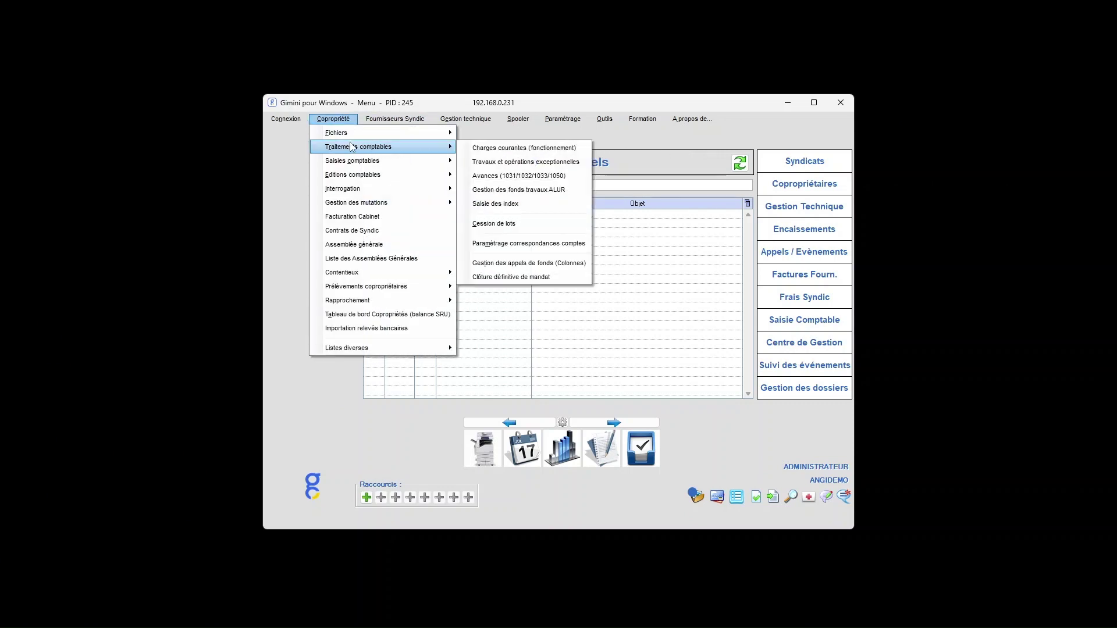
{"action": "left_click", "coordinate": [515, 175]}
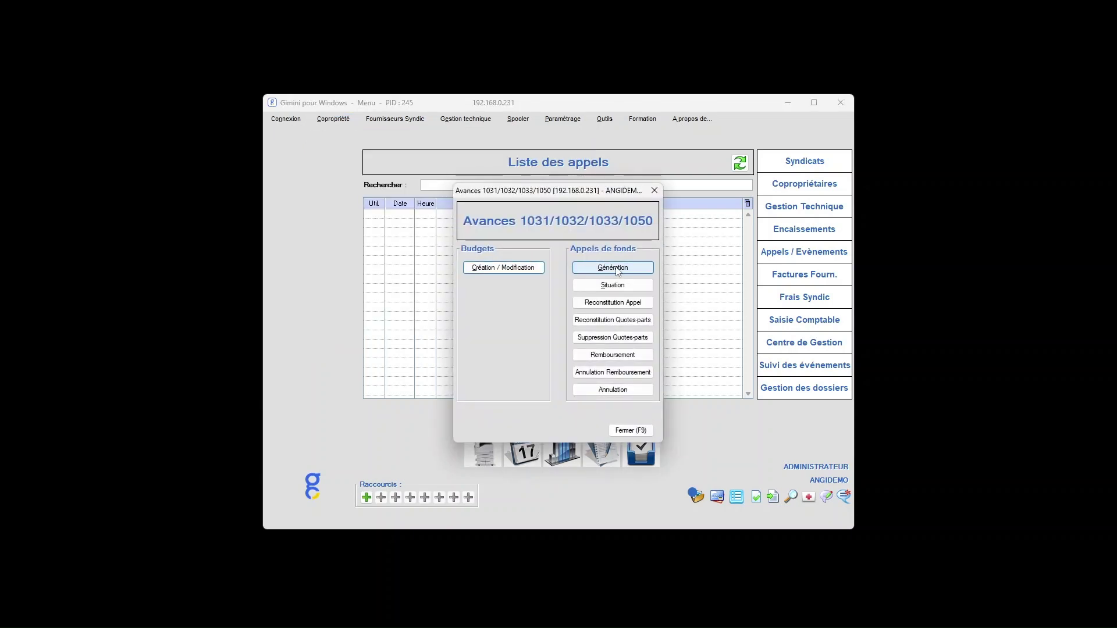
{"action": "left_click", "coordinate": [617, 271]}
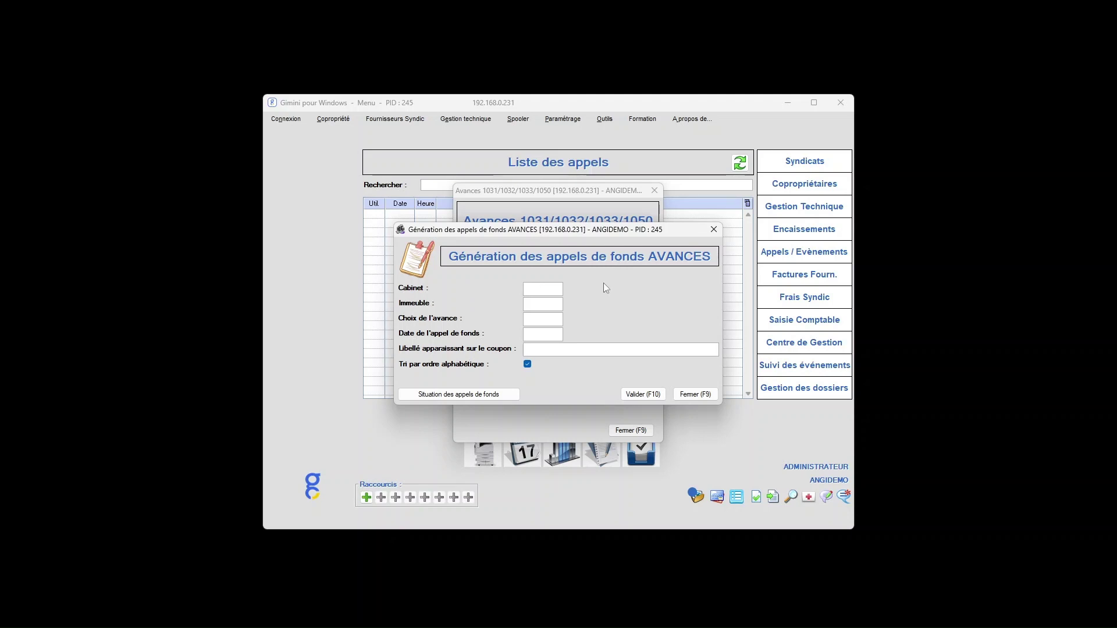
- Set the fund call to cabinet 03, all buildings and all advance types, dated 01/04/2024
{"action": "type", "text": "03"}
{"action": "key", "text": "Return"}
{"action": "key", "text": "Return"}
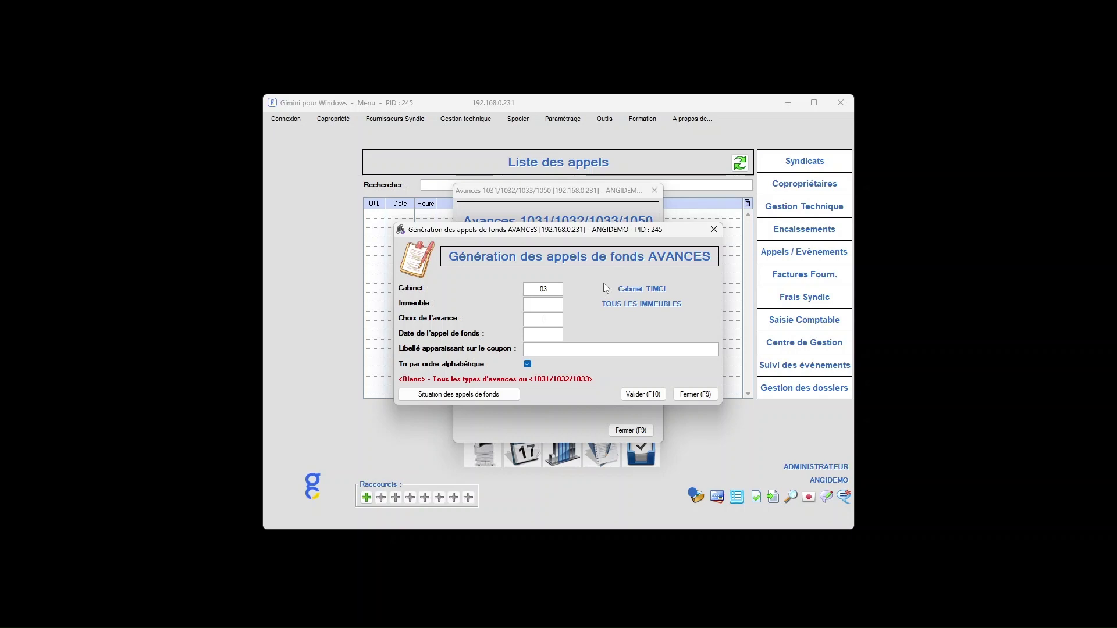
{"action": "key", "text": "Return"}
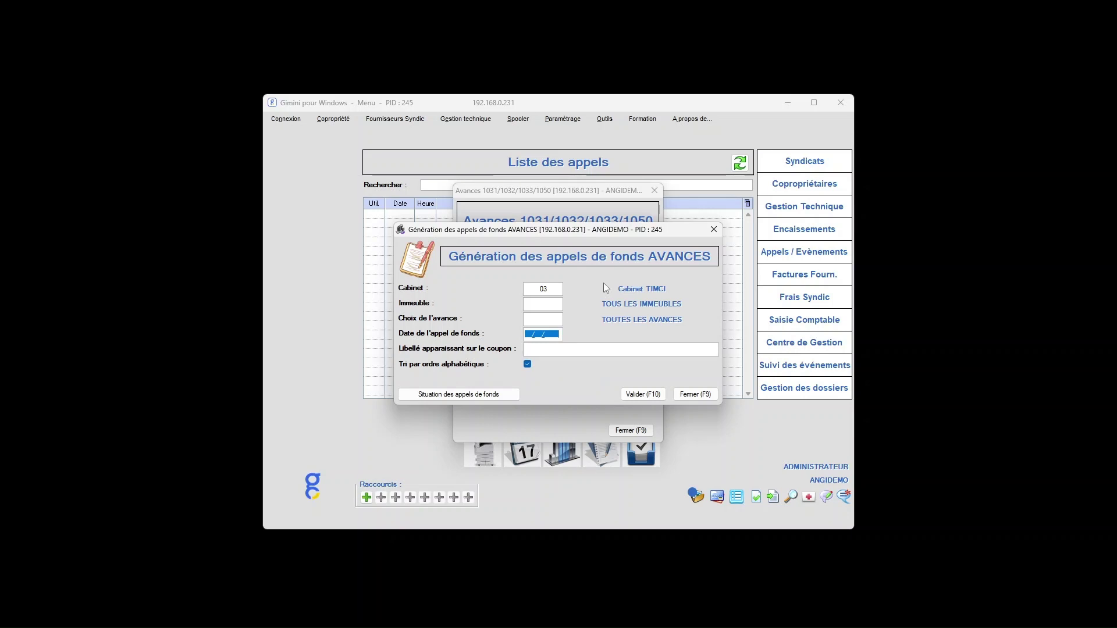
{"action": "type", "text": "01/04/24__"}
{"action": "key", "text": "Return"}
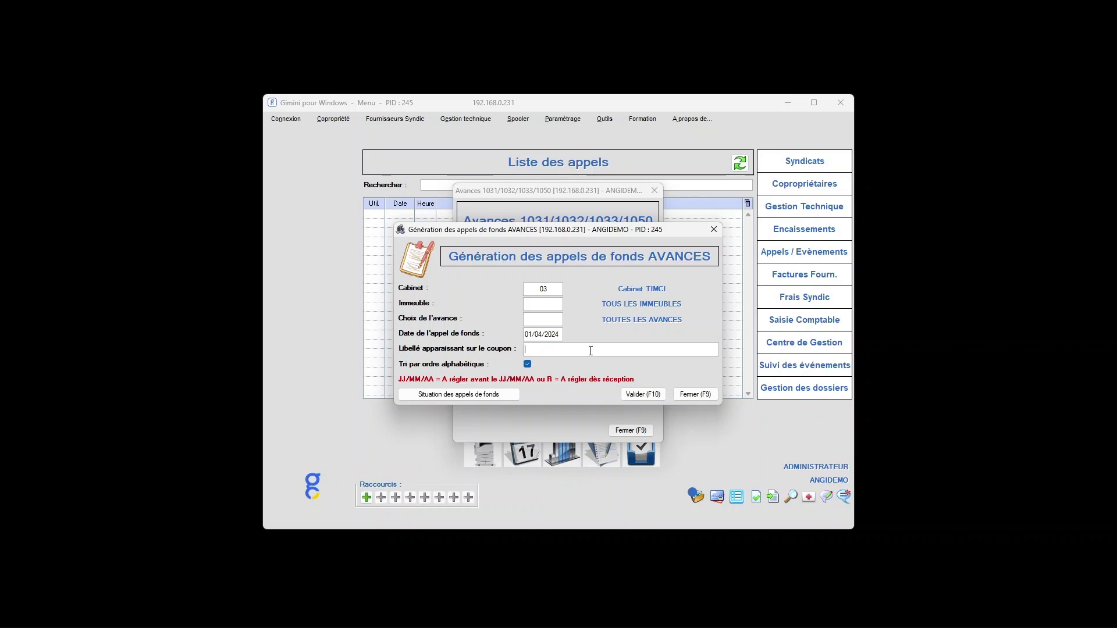
- Set the coupon label to "A régler avant le 01/04/24" and validate the advance fund call parameters
{"action": "type", "text": "R"}
{"action": "key", "text": "Return"}
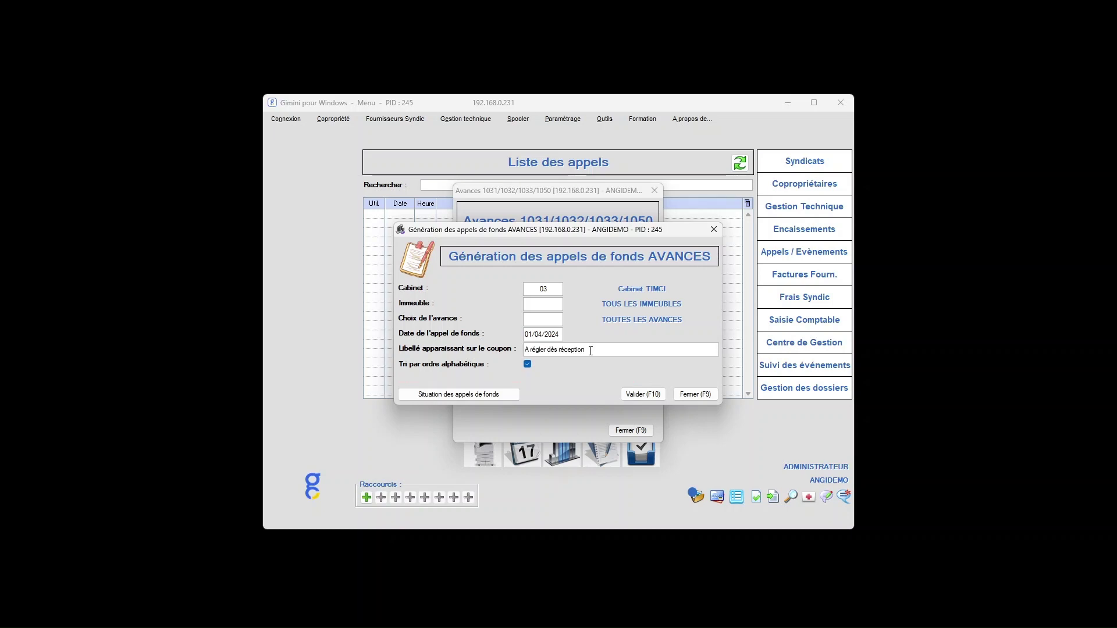
{"action": "left_click", "coordinate": [590, 350]}
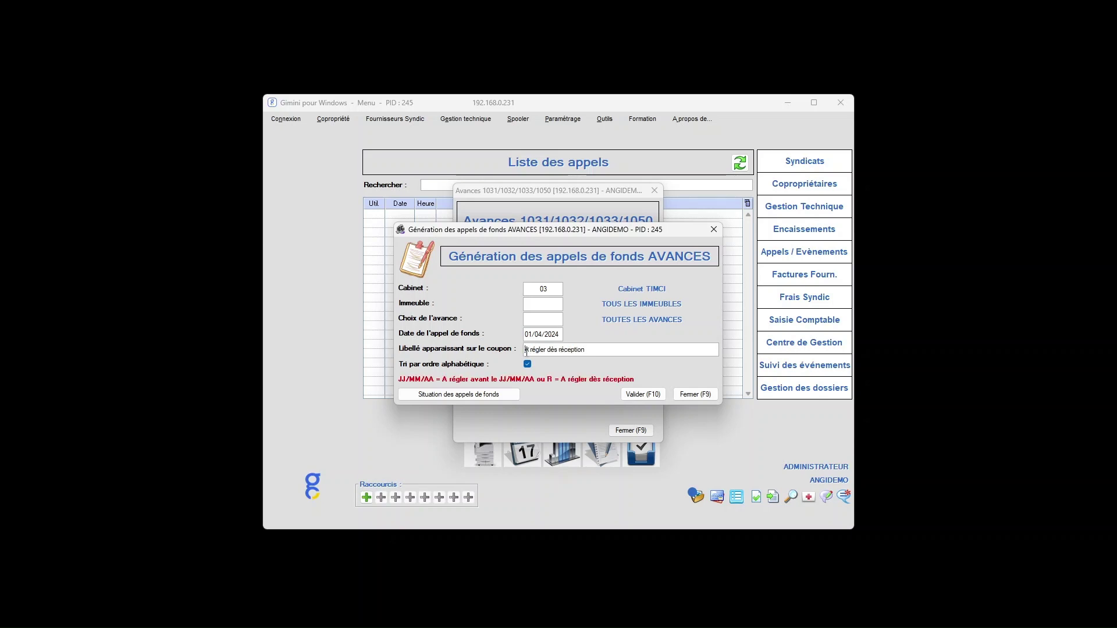
{"action": "type", "text": "01/04/24"}
{"action": "key", "text": "Return"}
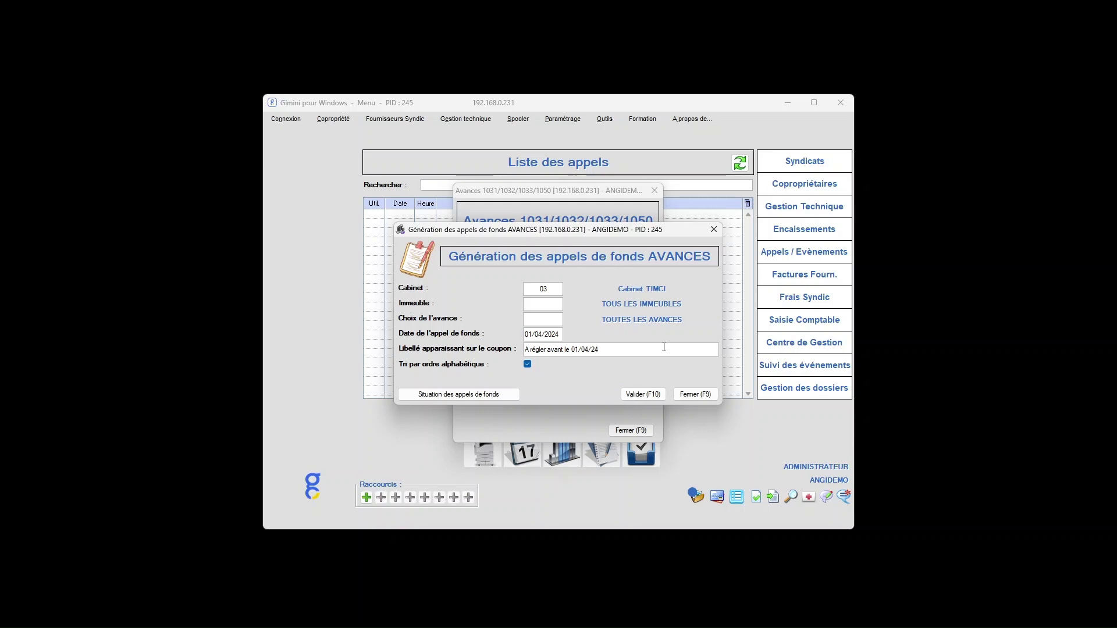
{"action": "left_click", "coordinate": [650, 396]}
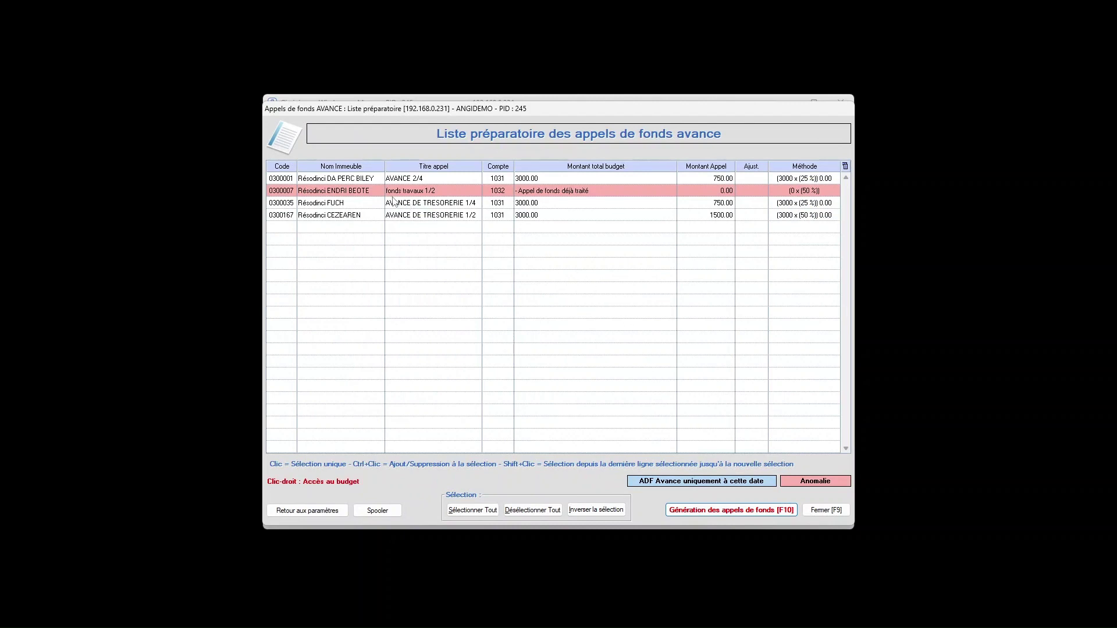
- Try a multiple selection of buildings 0300001 and 0300167, and a selection of all eligible buildings in the preparatory list
{"action": "left_click", "coordinate": [596, 181]}
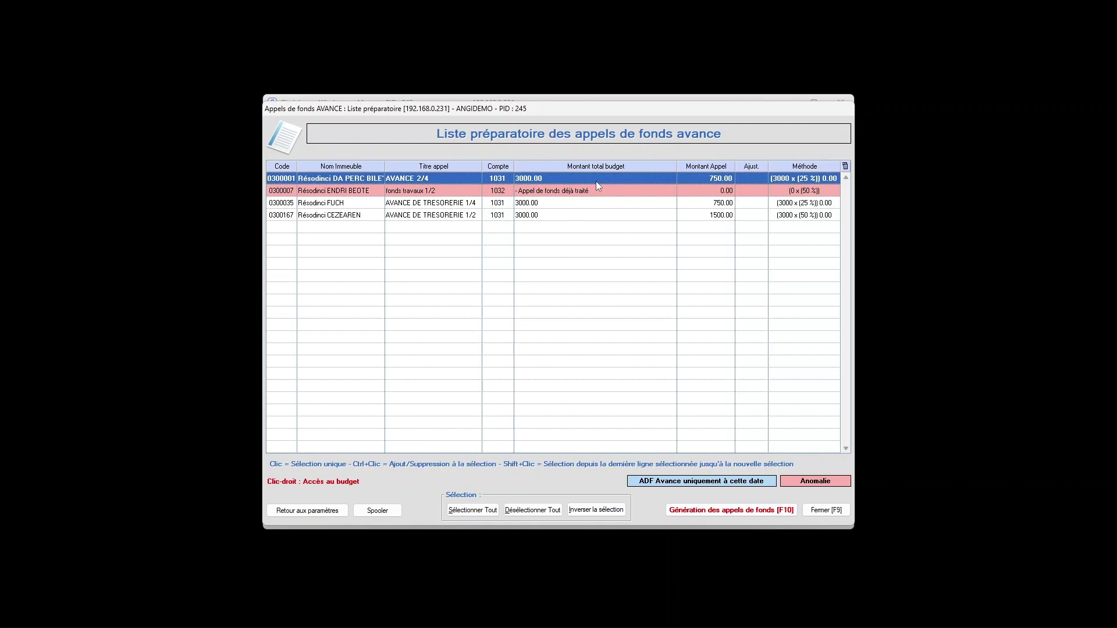
{"action": "left_click", "coordinate": [596, 218], "text": "ctrl"}
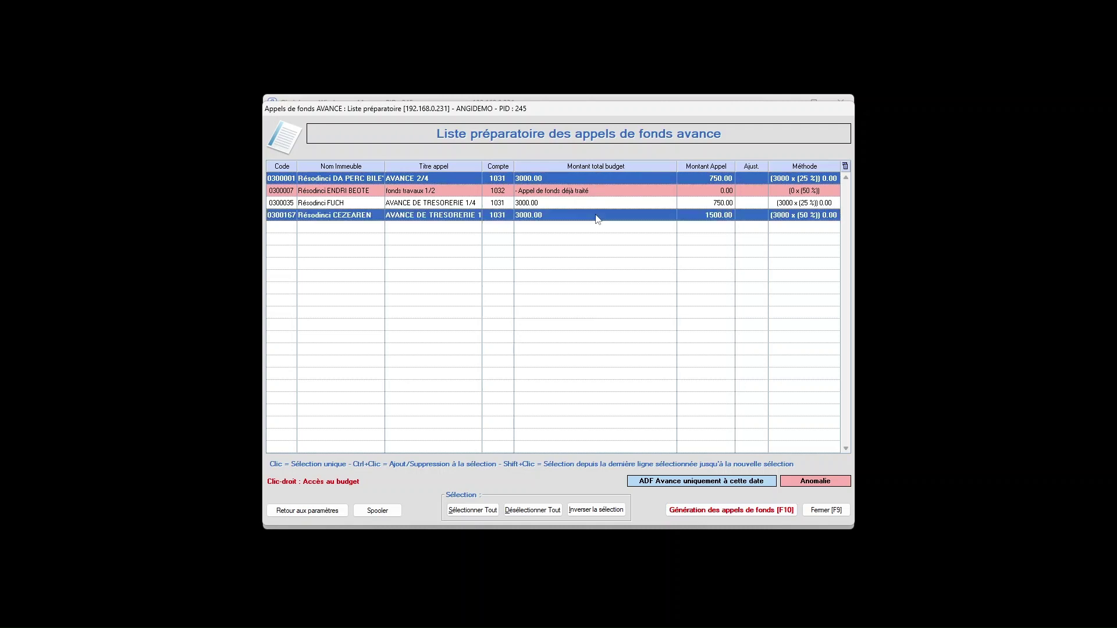
{"action": "left_click", "coordinate": [490, 516]}
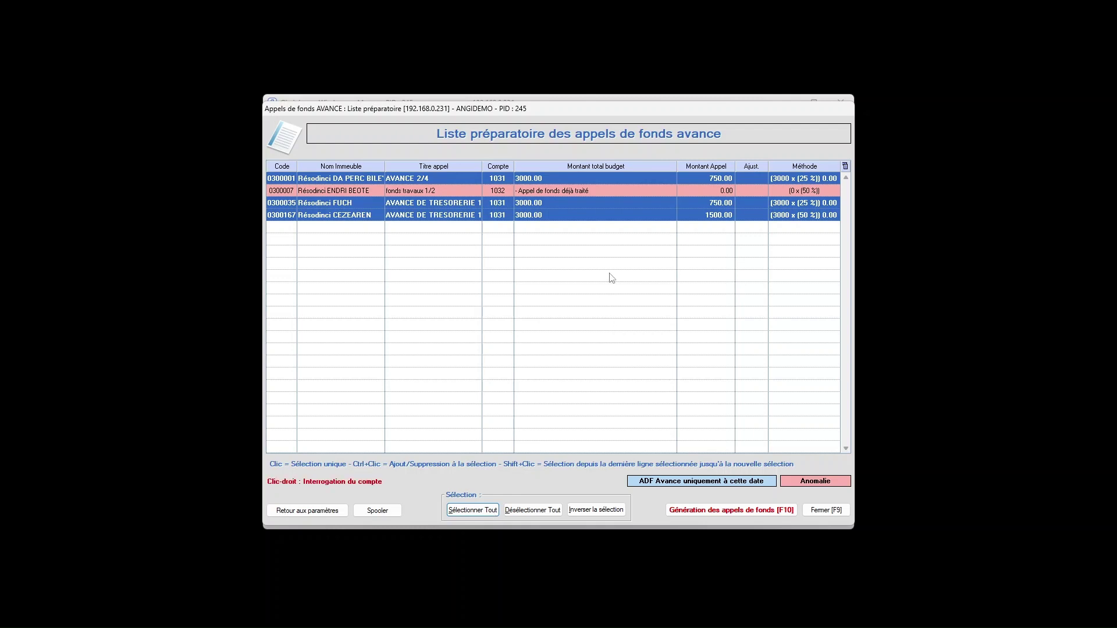
- Generate the advance fund call for building 0300001 (AVANCE 2/4) only and confirm the generation
{"action": "left_click", "coordinate": [591, 177]}
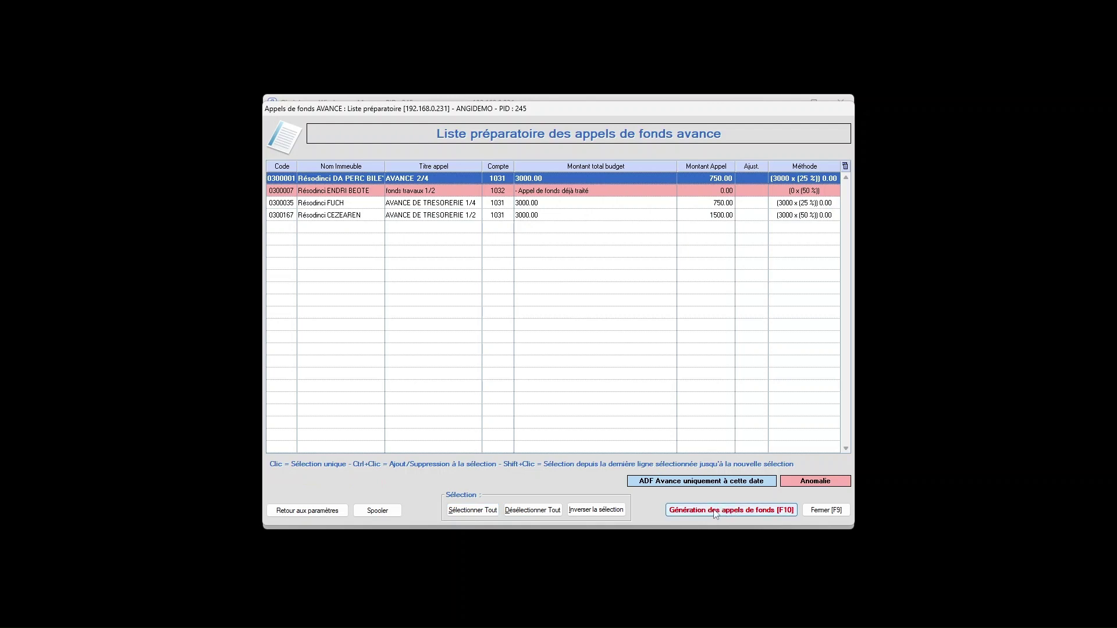
{"action": "left_click", "coordinate": [732, 511]}
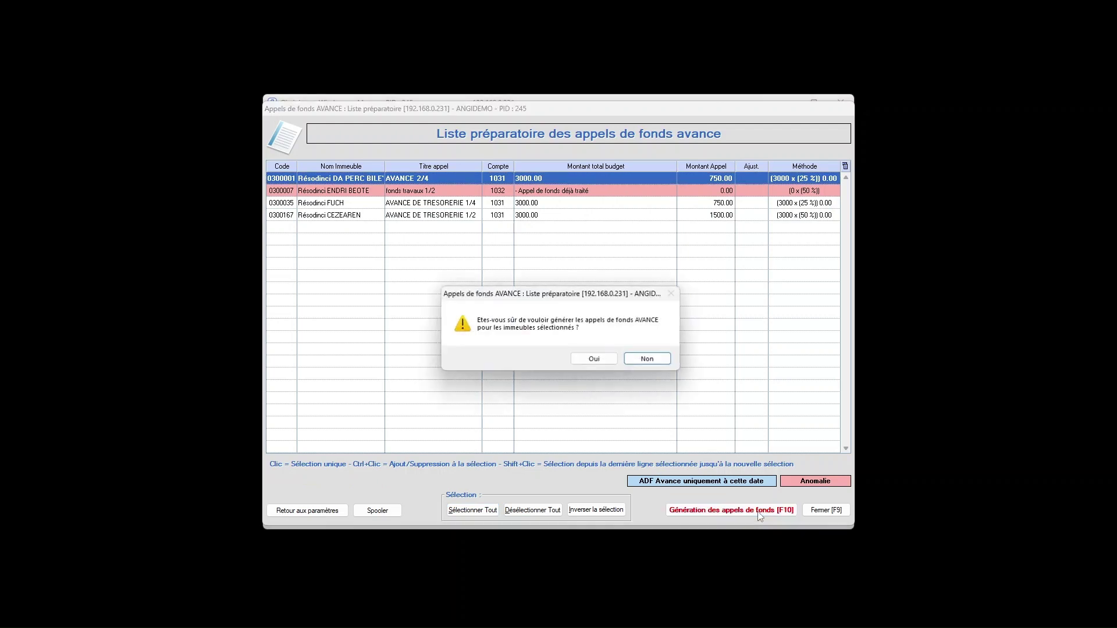
{"action": "left_click", "coordinate": [596, 359]}
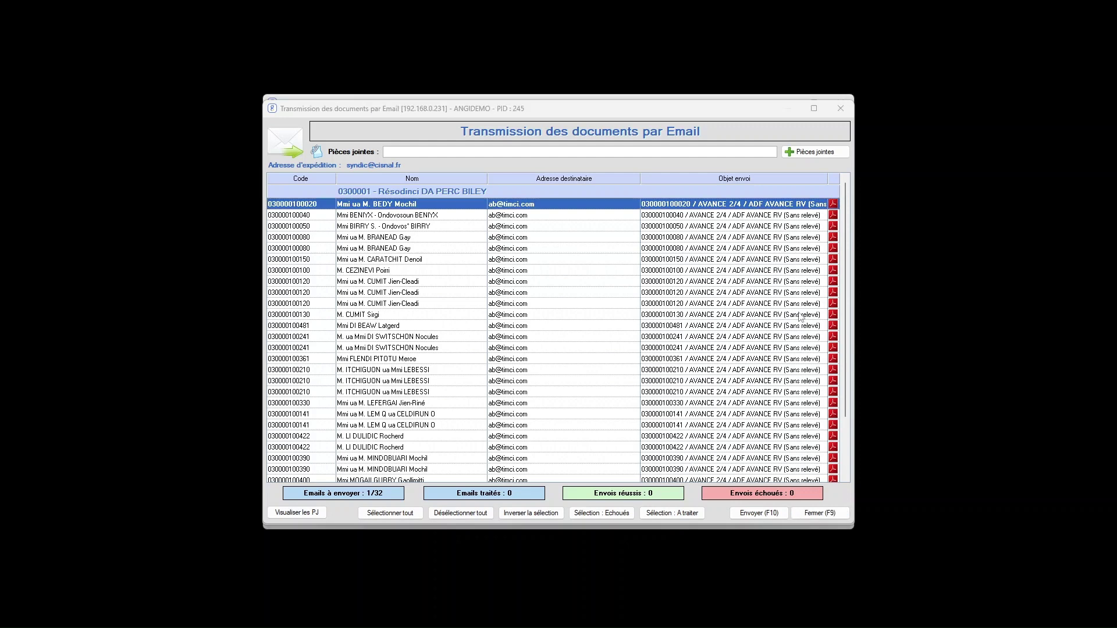
- View the PDF fund call attached to the first recipient's email and close it
{"action": "left_click", "coordinate": [833, 207]}
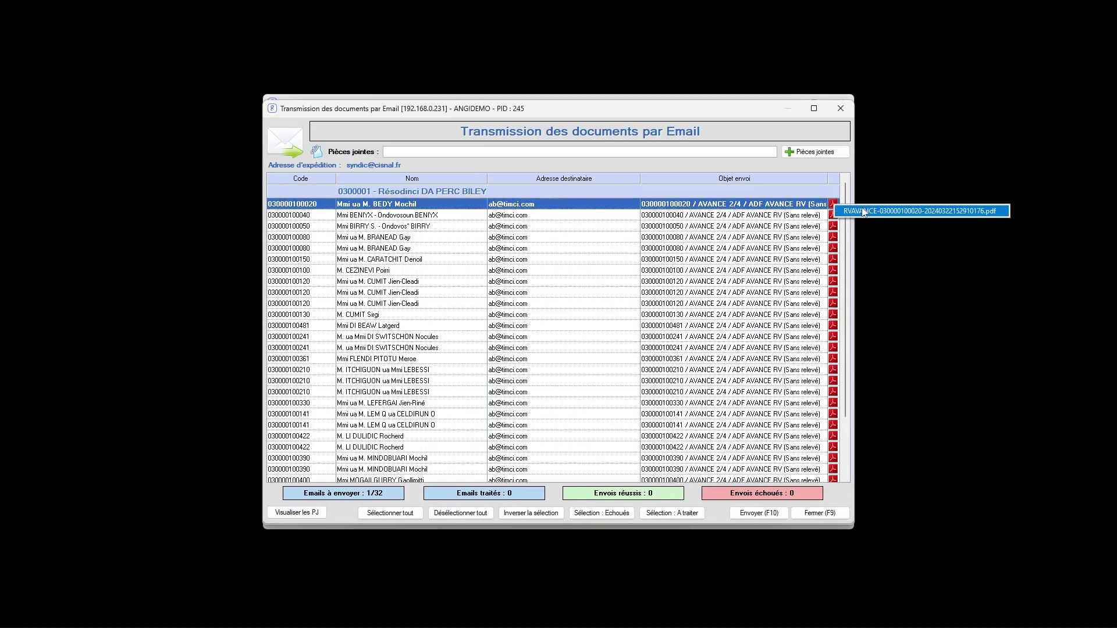
{"action": "left_click", "coordinate": [864, 212]}
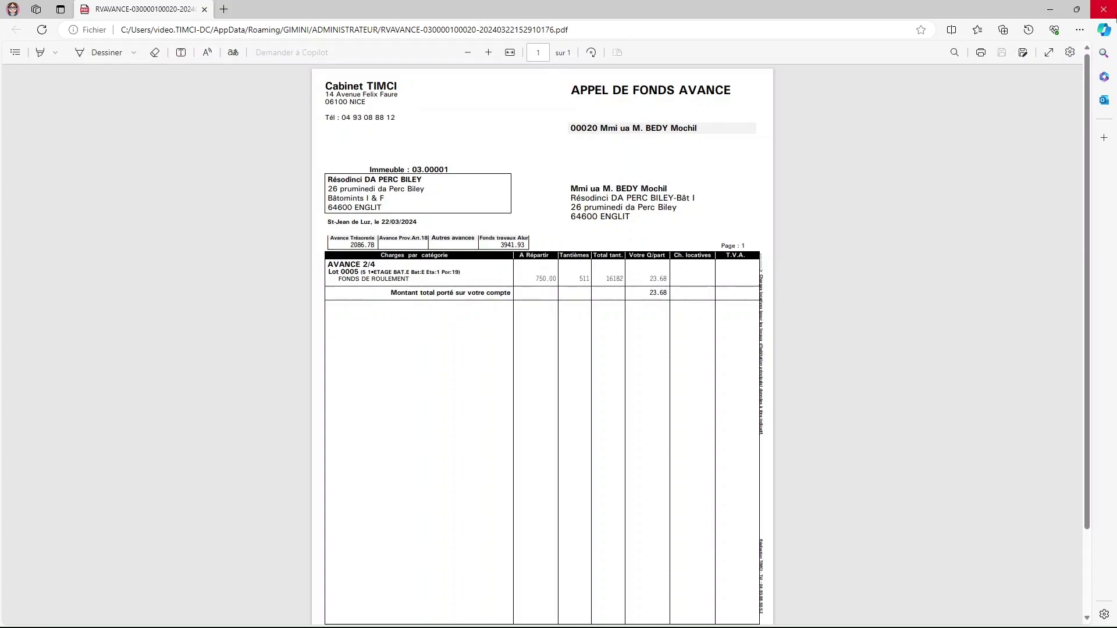
{"action": "left_click", "coordinate": [1104, 10]}
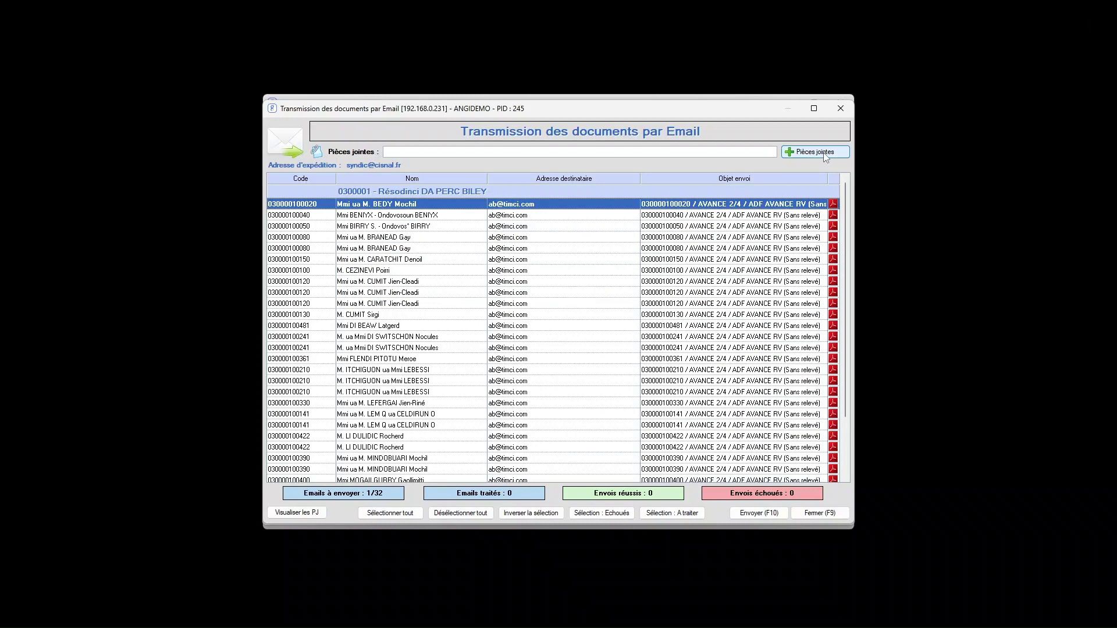
- Email the fund calls to all listed recipients with the message "Bonne reception", and close the transmission window and preparatory list
{"action": "left_click", "coordinate": [411, 516]}
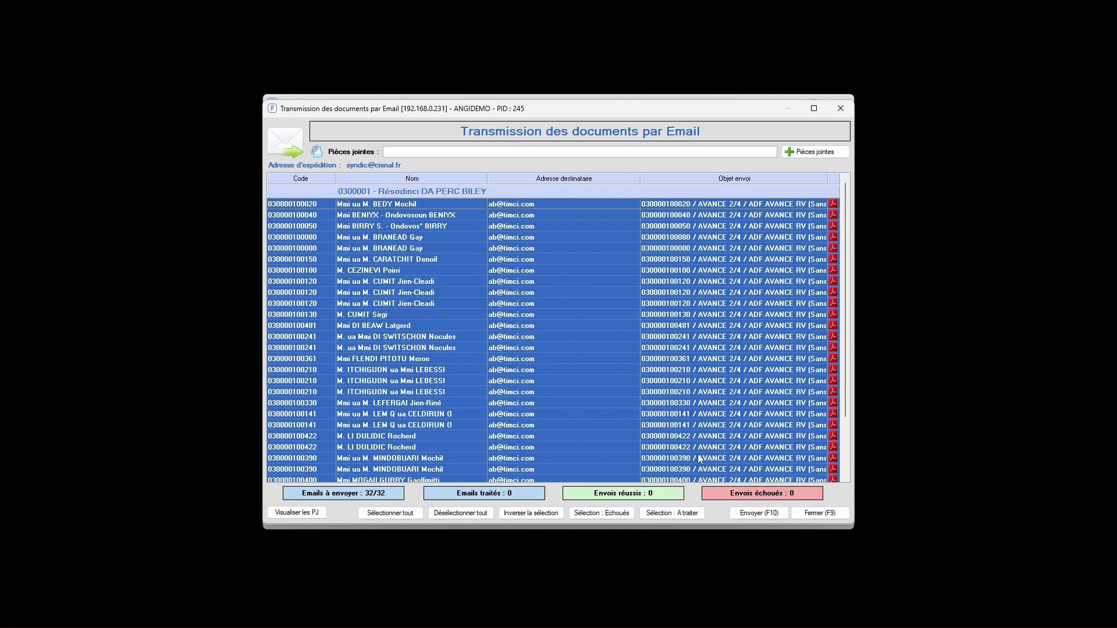
{"action": "left_click", "coordinate": [757, 514]}
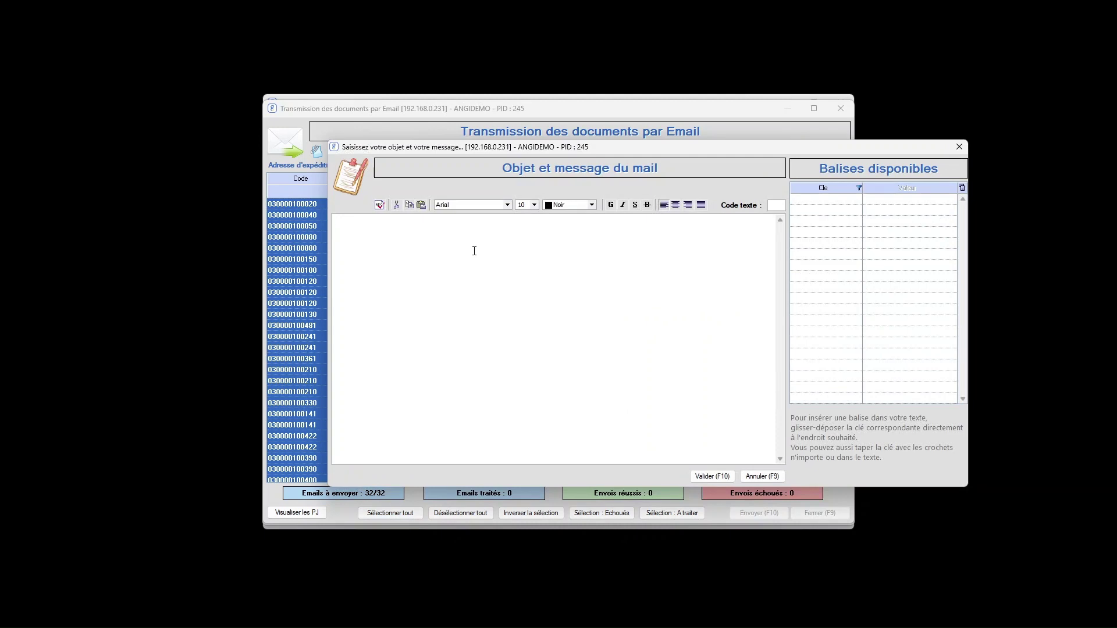
{"action": "type", "text": "Bonne reception"}
{"action": "left_click", "coordinate": [720, 477]}
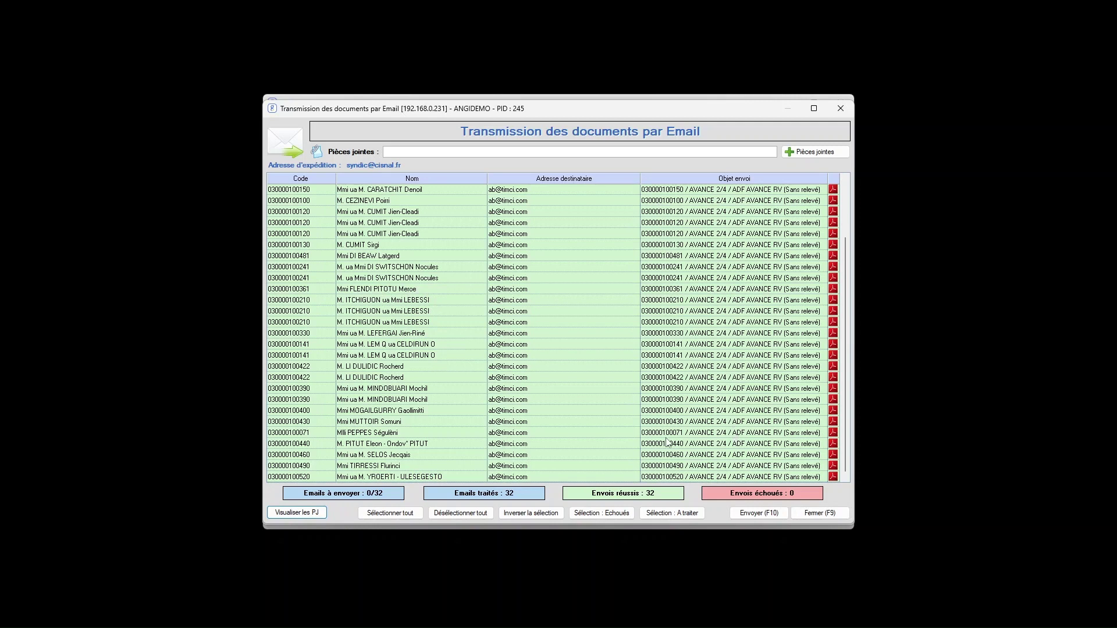
{"action": "left_click", "coordinate": [830, 515]}
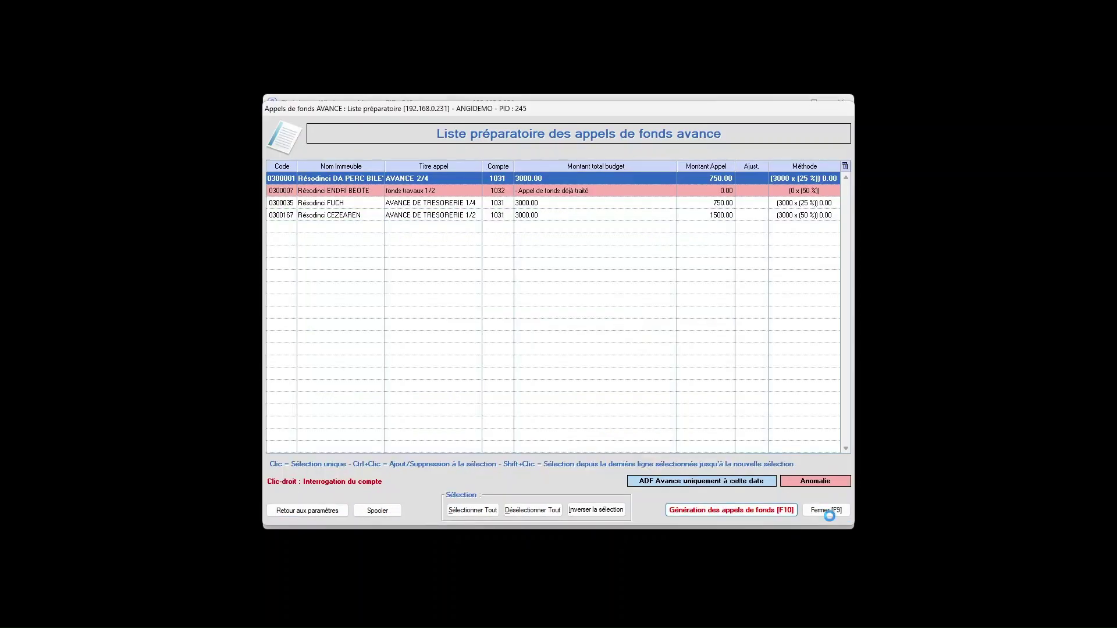
{"action": "left_click", "coordinate": [827, 511]}
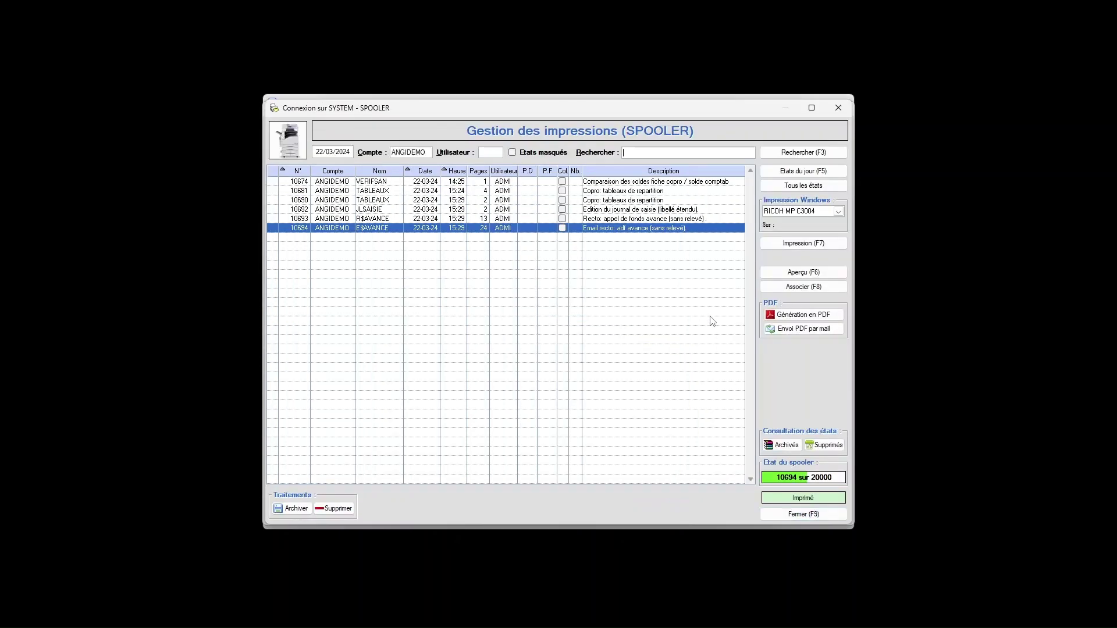
- View the PDF of the spooler document "Recto: appel de fonds avance (sans relevé)" and close it
{"action": "left_click", "coordinate": [651, 219]}
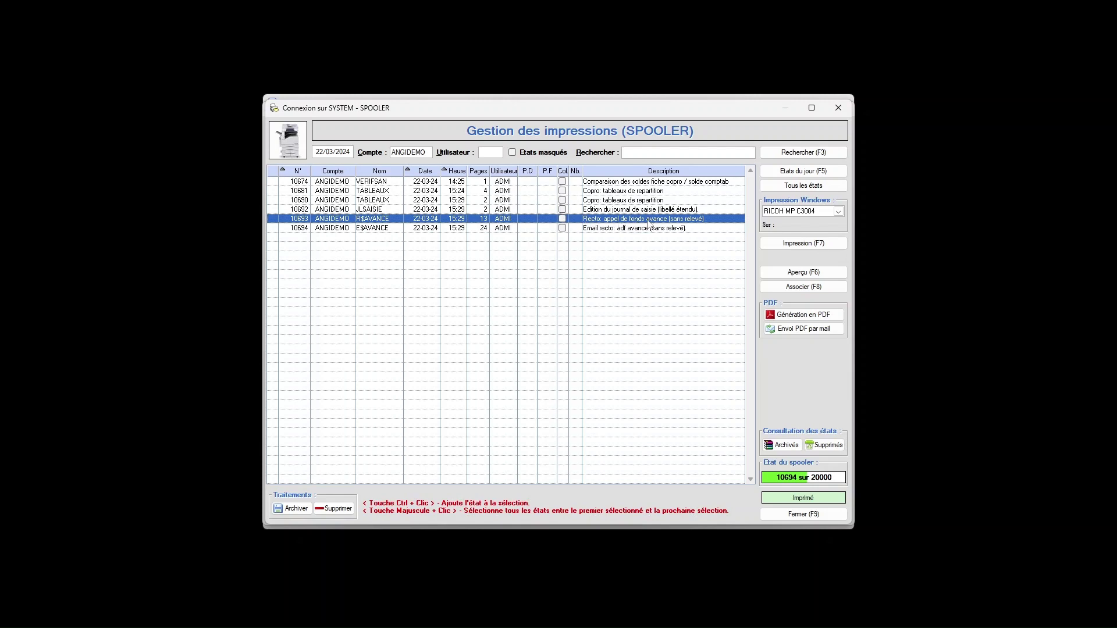
{"action": "left_click", "coordinate": [780, 327]}
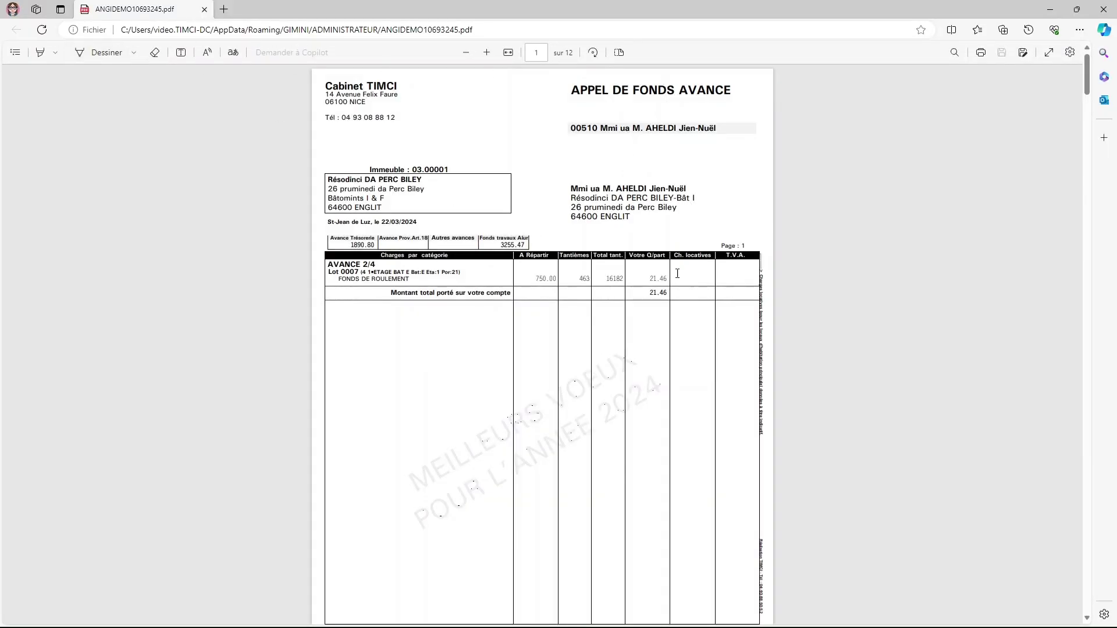
{"action": "left_click", "coordinate": [1105, 15]}
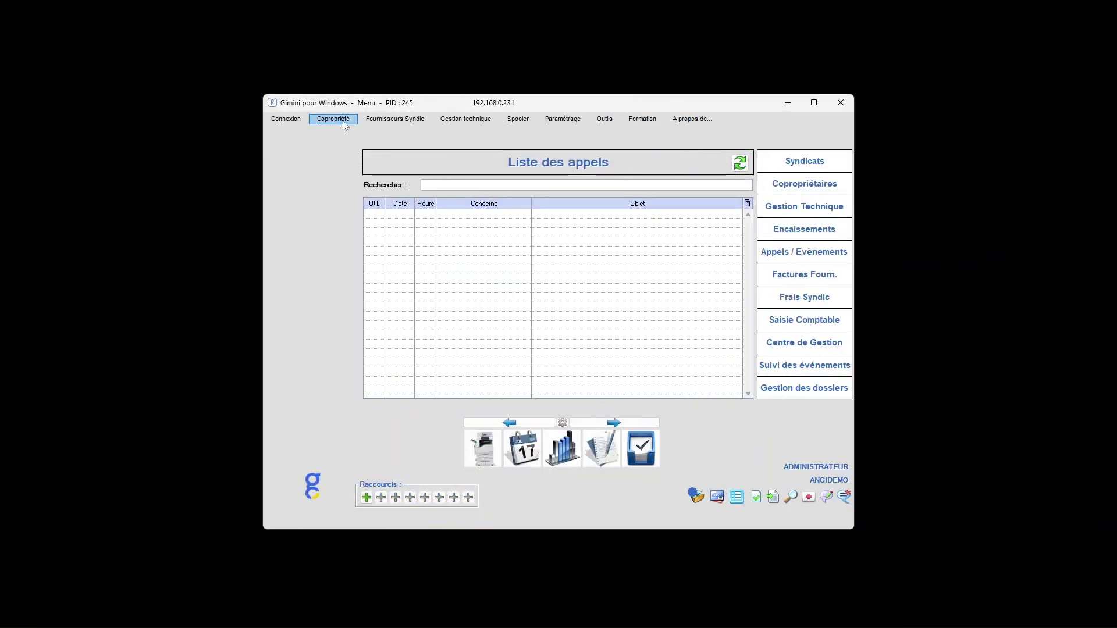
- Open the generation form for fund calls on works and exceptional operations (Travaux et opérations exceptionnelles)
{"action": "left_click", "coordinate": [344, 121]}
{"action": "mouse_move", "coordinate": [346, 150]}
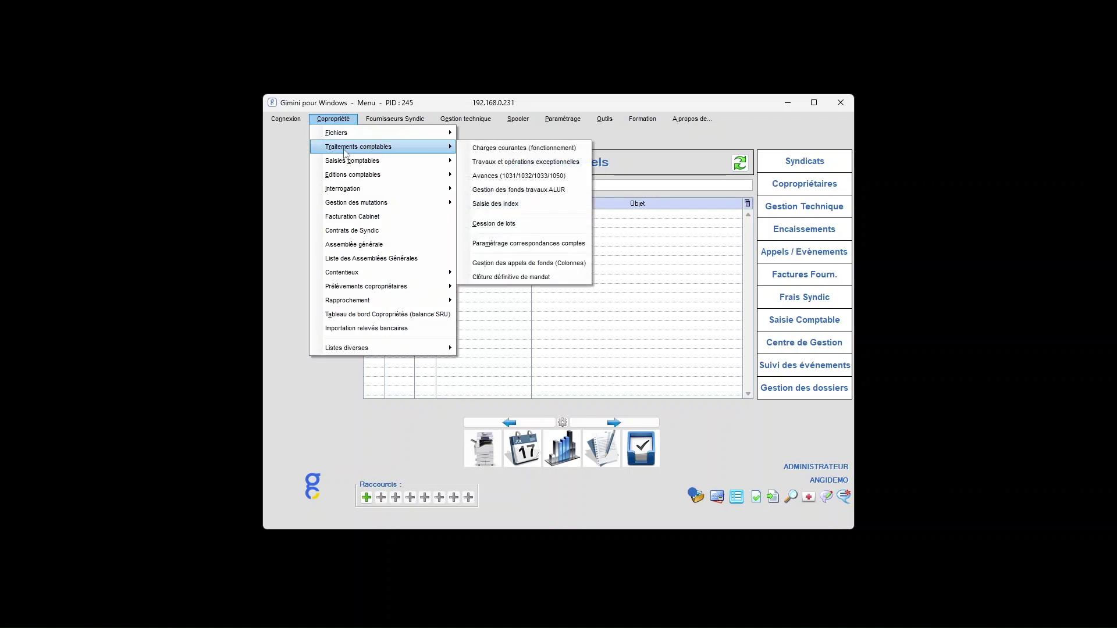
{"action": "left_click", "coordinate": [516, 163]}
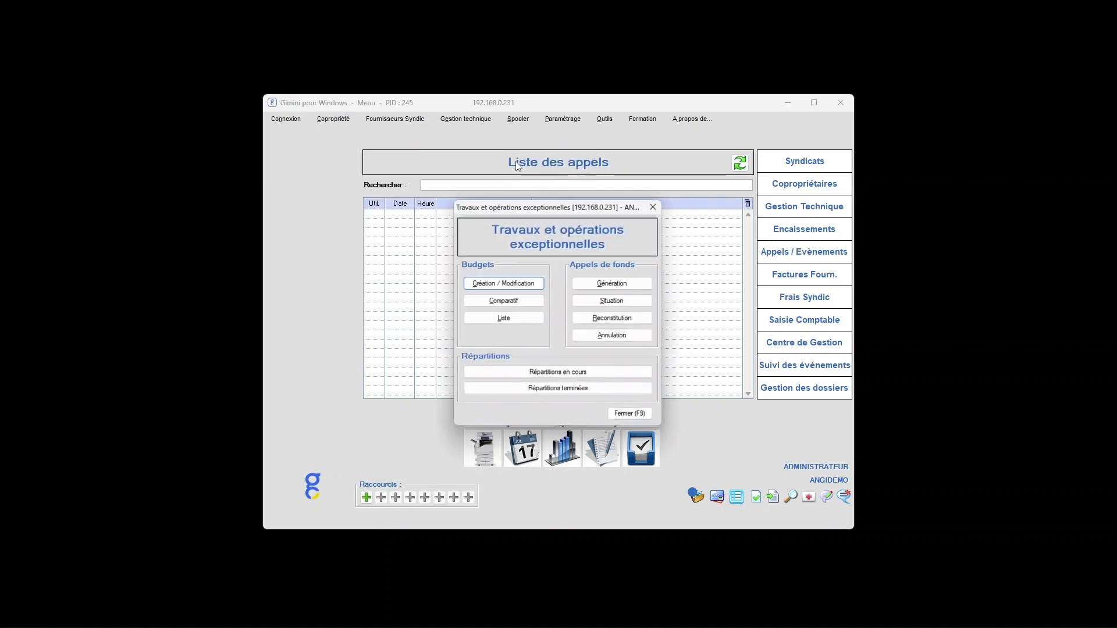
{"action": "left_click", "coordinate": [629, 290]}
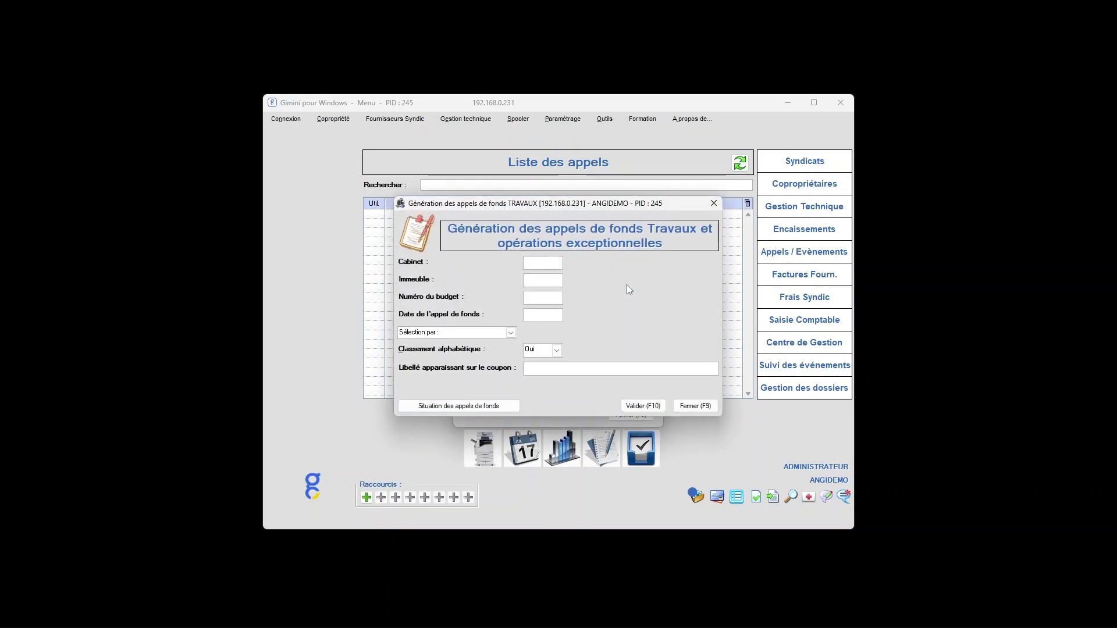
- Set the works fund call to cabinet 03, all buildings, no specific budget number, and date 01/04/24
{"action": "type", "text": "03"}
{"action": "key", "text": "Return"}
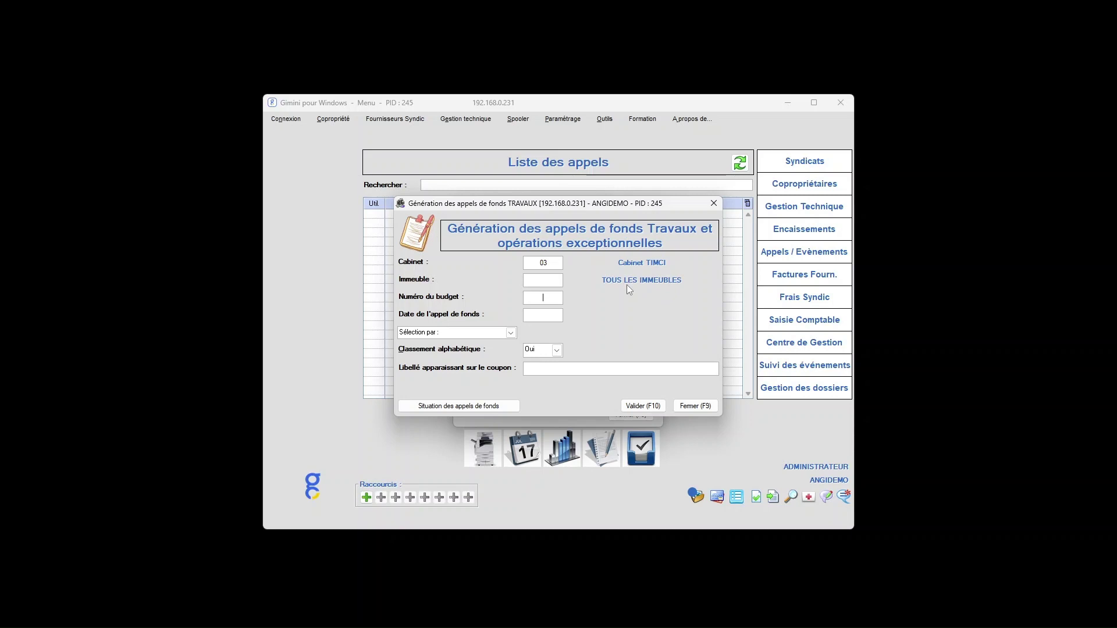
{"action": "key", "text": "Return"}
{"action": "type", "text": "01/04/24"}
- Filter the works fund calls by accountant (Comptable) and choose user code AB from the user list
{"action": "left_click", "coordinate": [511, 334]}
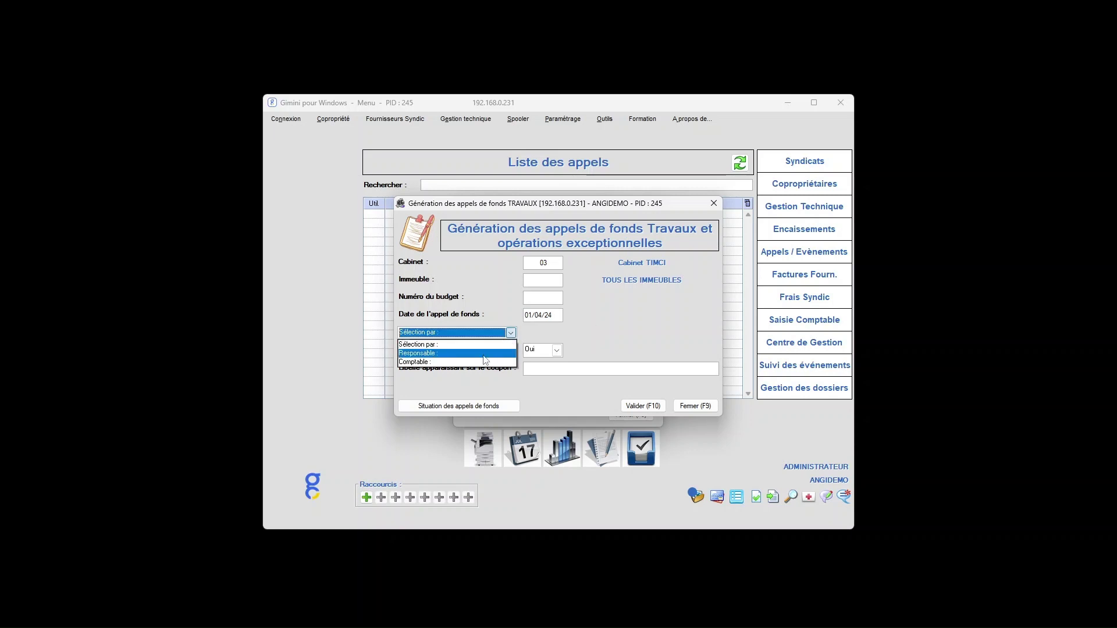
{"action": "left_click", "coordinate": [482, 362]}
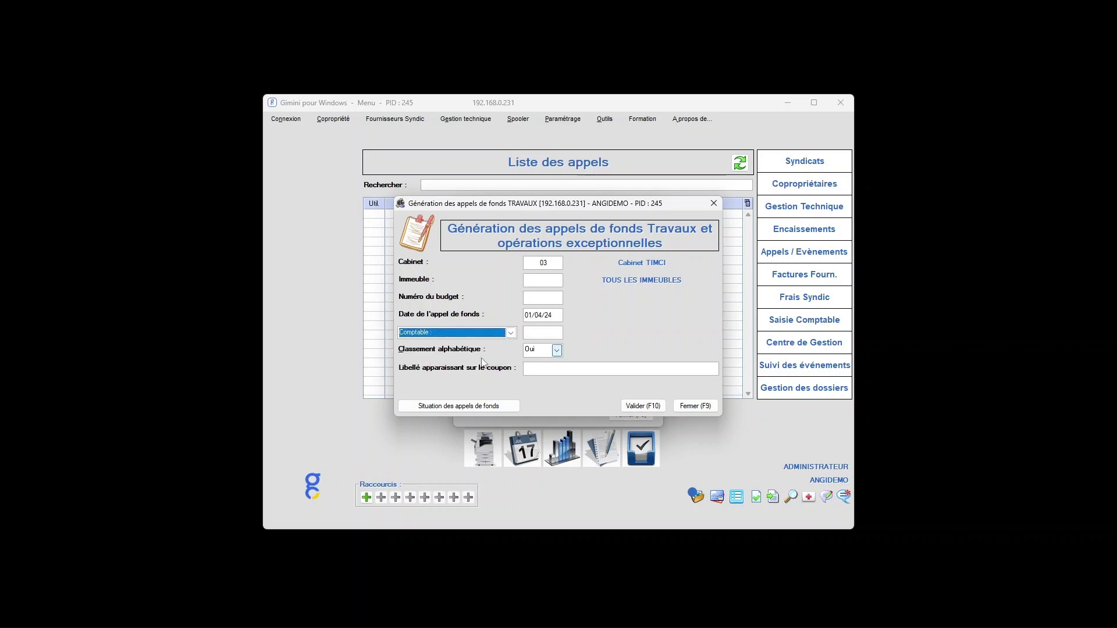
{"action": "left_click", "coordinate": [541, 334]}
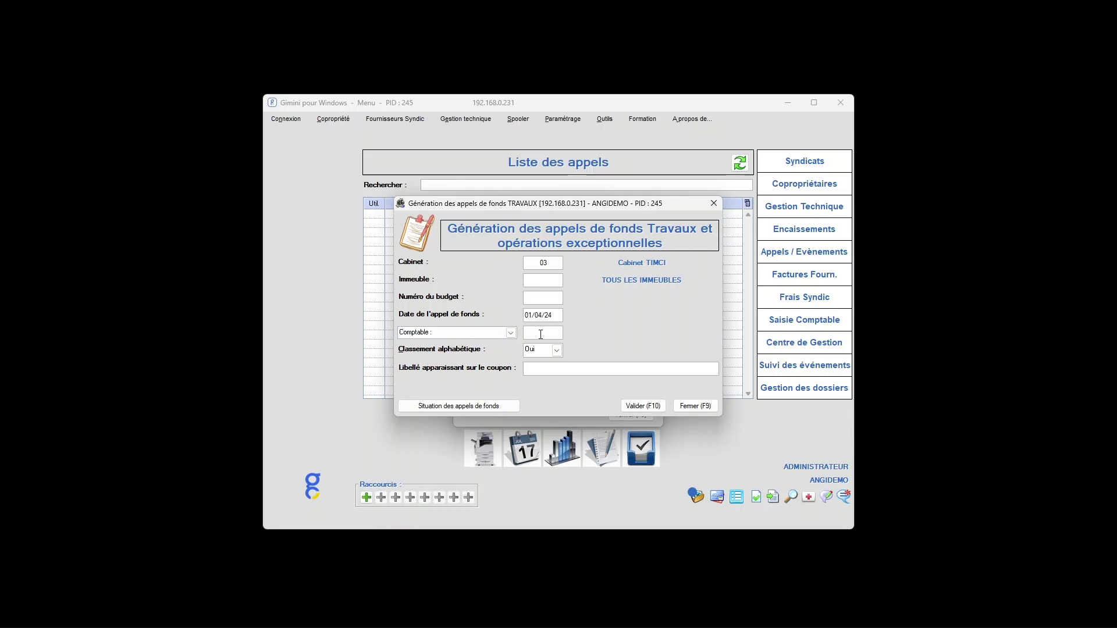
{"action": "double_click", "coordinate": [541, 334]}
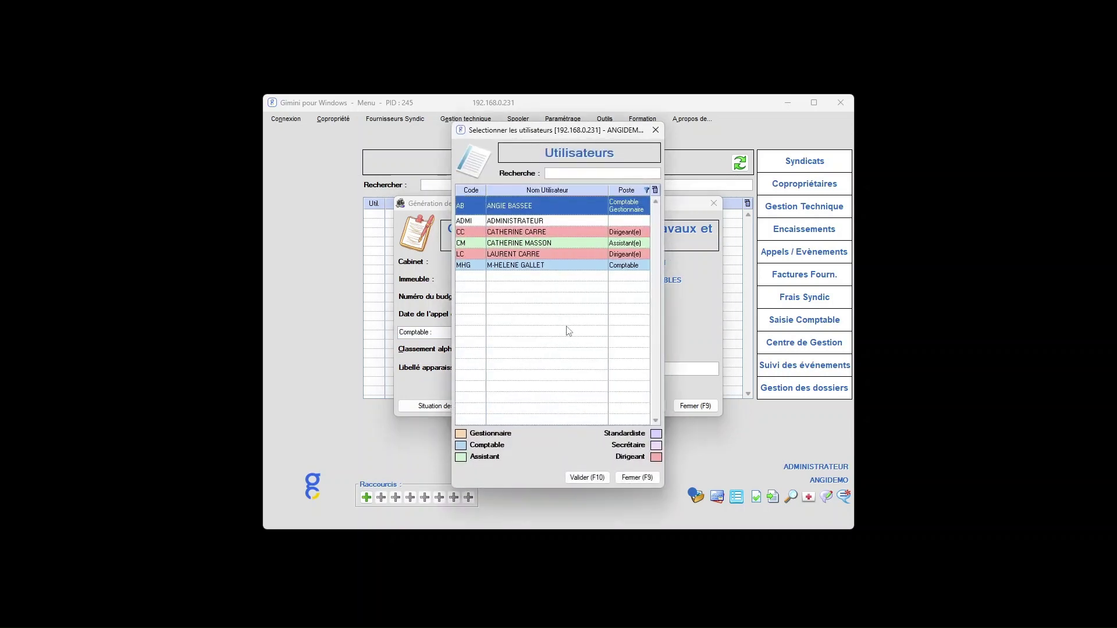
{"action": "double_click", "coordinate": [563, 204]}
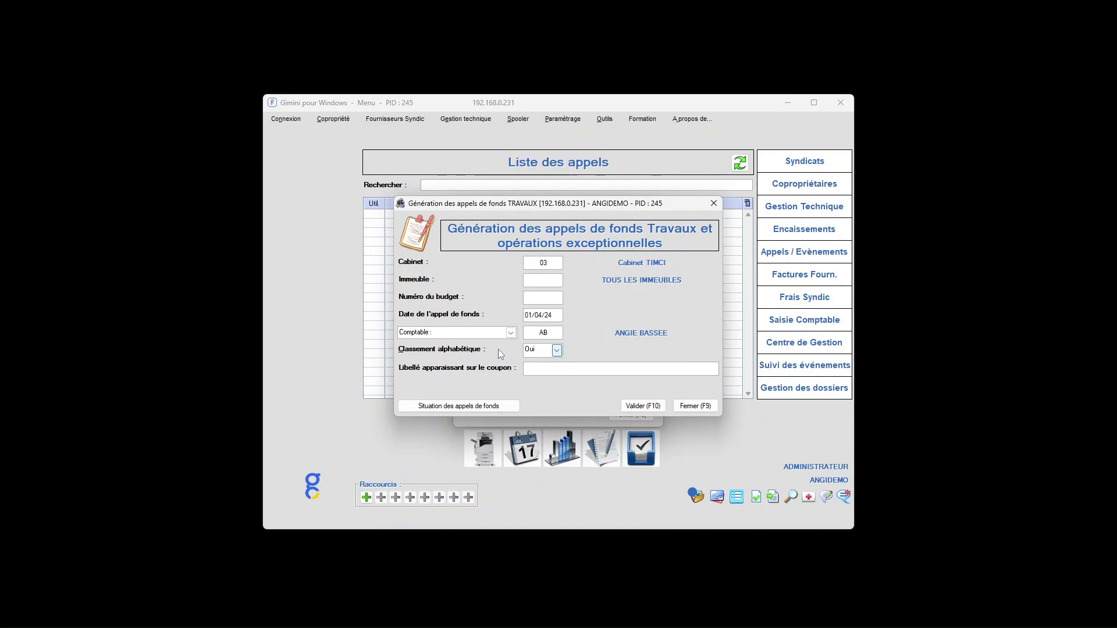
- Keep alphabetical sorting at Oui, set the coupon label to "A régler dès réception", and validate to generate the preparatory list
{"action": "left_click", "coordinate": [557, 350]}
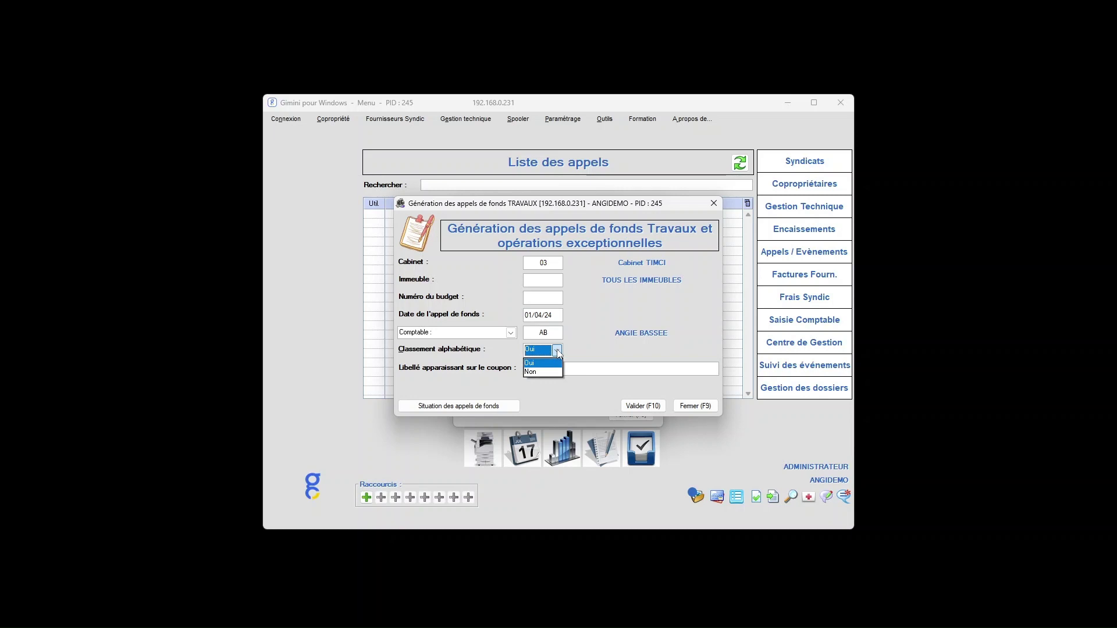
{"action": "left_click", "coordinate": [558, 352]}
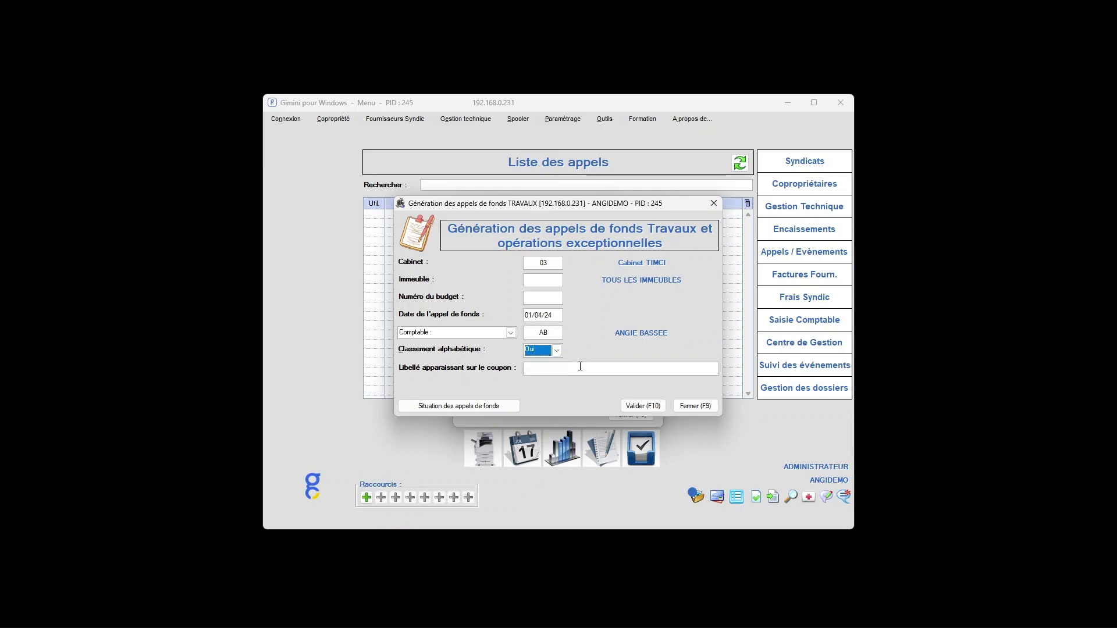
{"action": "left_click", "coordinate": [580, 367]}
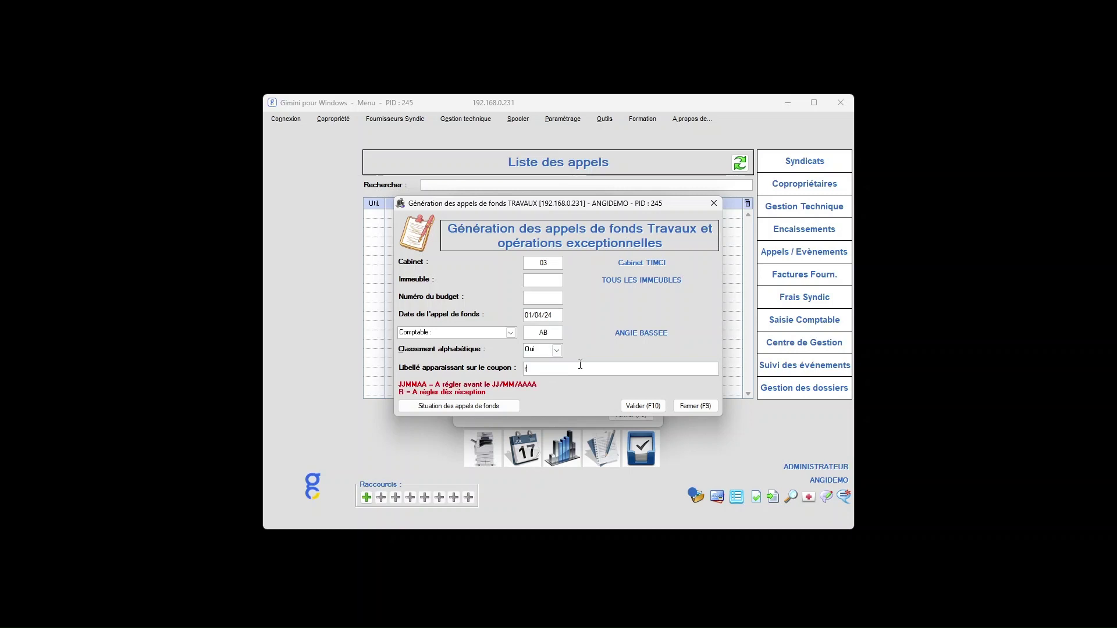
{"action": "type", "text": "R"}
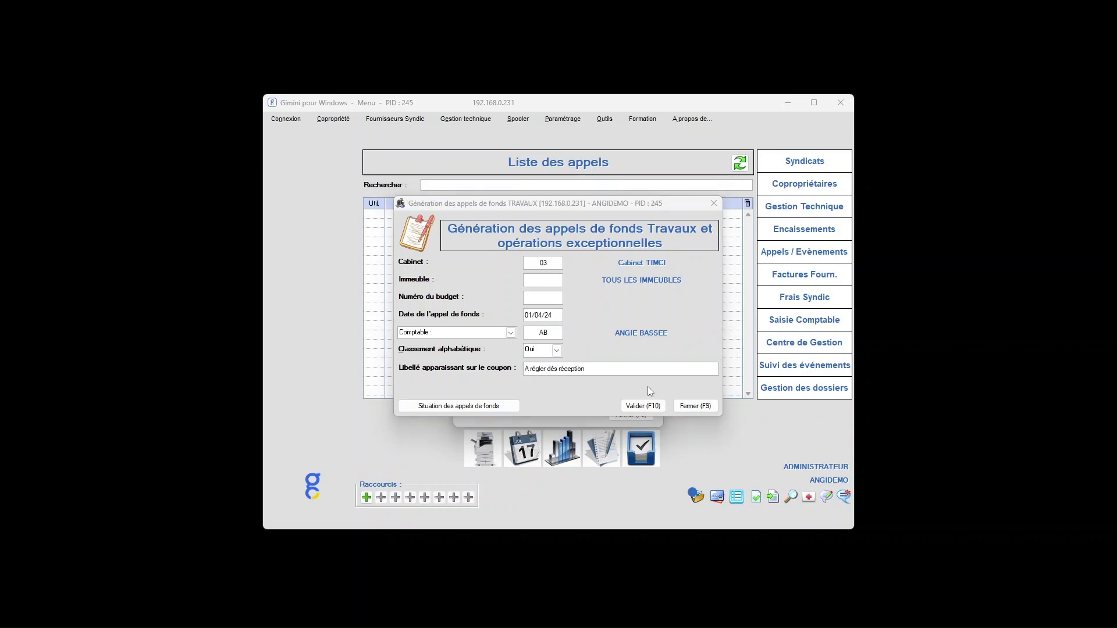
{"action": "left_click", "coordinate": [646, 405]}
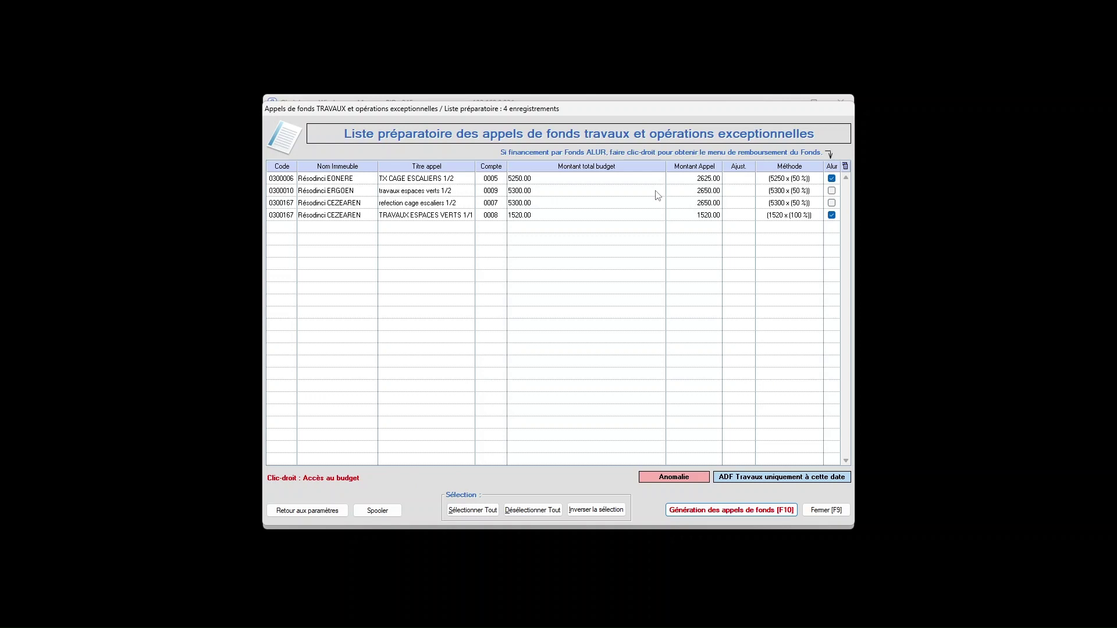
- Select the Résodinci ERGOEN call and both Résodinci CEZEAREN calls in the works preparatory list
{"action": "left_click", "coordinate": [564, 193]}
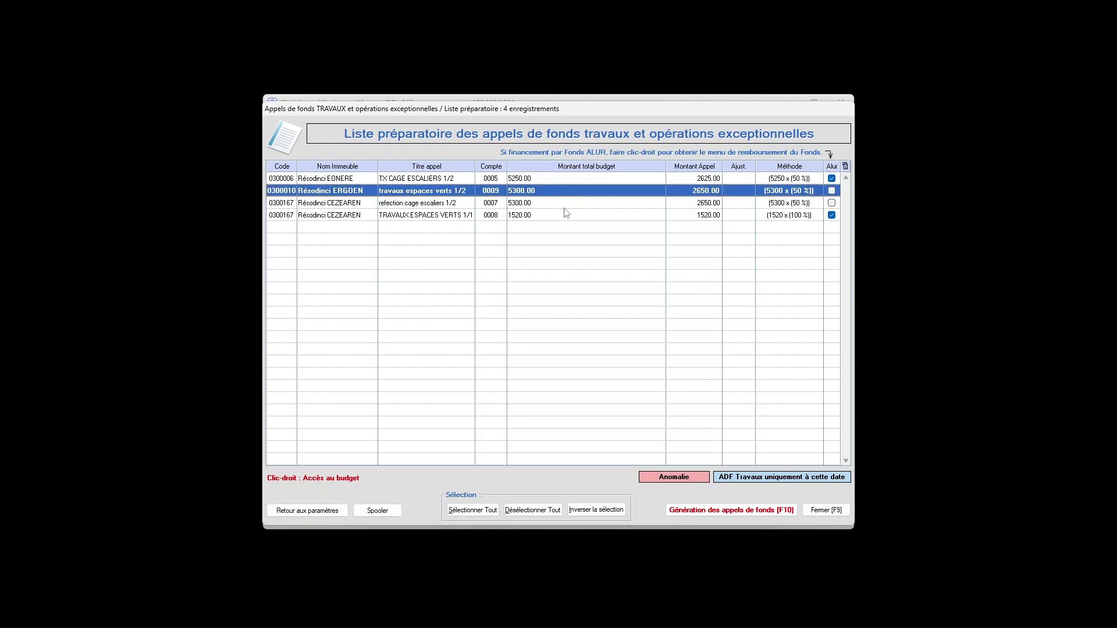
{"action": "left_click", "coordinate": [564, 207], "text": "ctrl"}
{"action": "left_click", "coordinate": [567, 214], "text": "ctrl"}
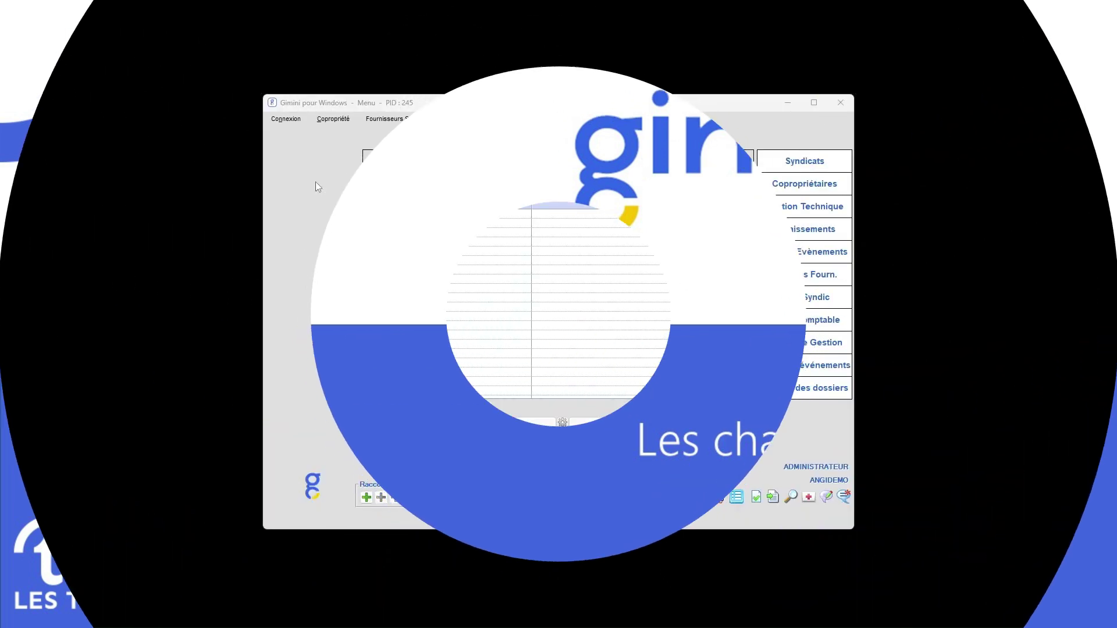
- Open the generation form for operating-charge fund calls (Charges de fonctionnement)
{"action": "left_click", "coordinate": [336, 121]}
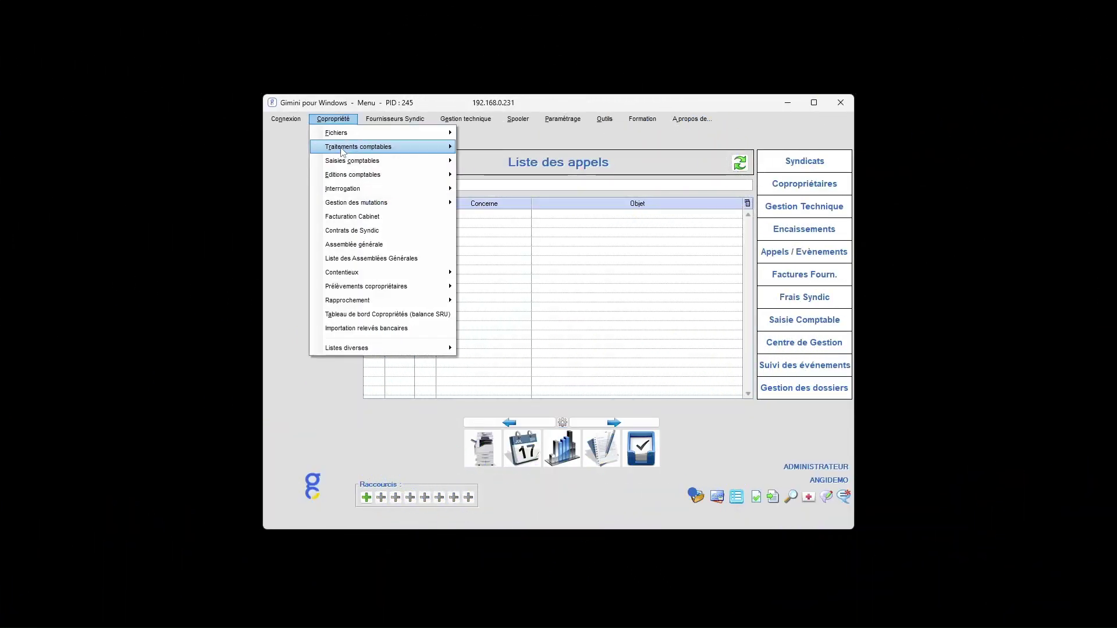
{"action": "mouse_move", "coordinate": [343, 149]}
{"action": "left_click", "coordinate": [499, 148]}
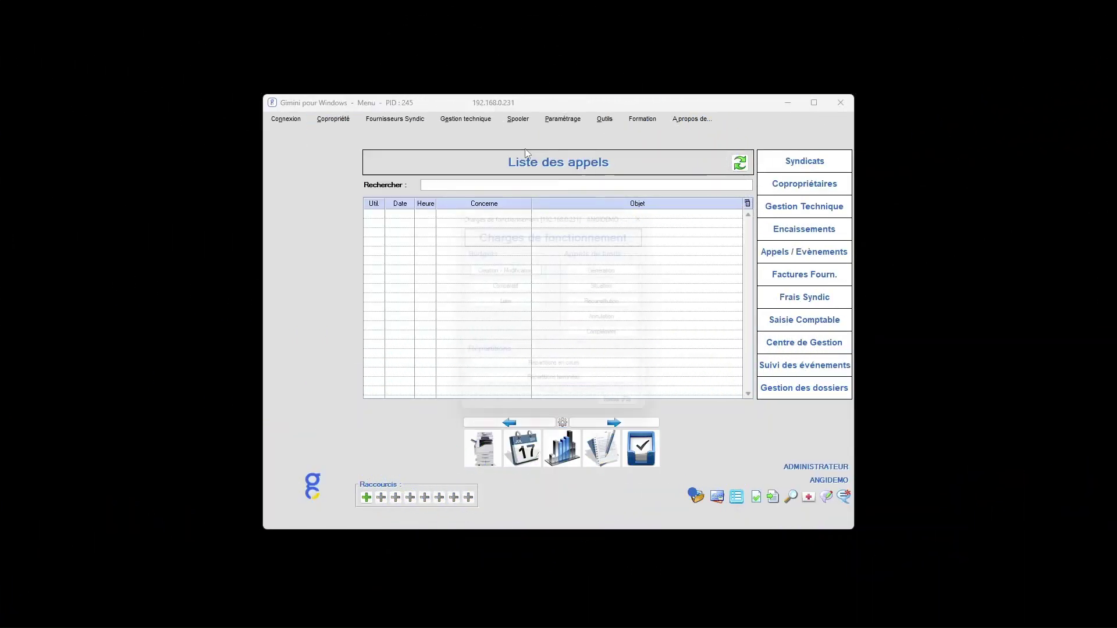
{"action": "left_click", "coordinate": [622, 266]}
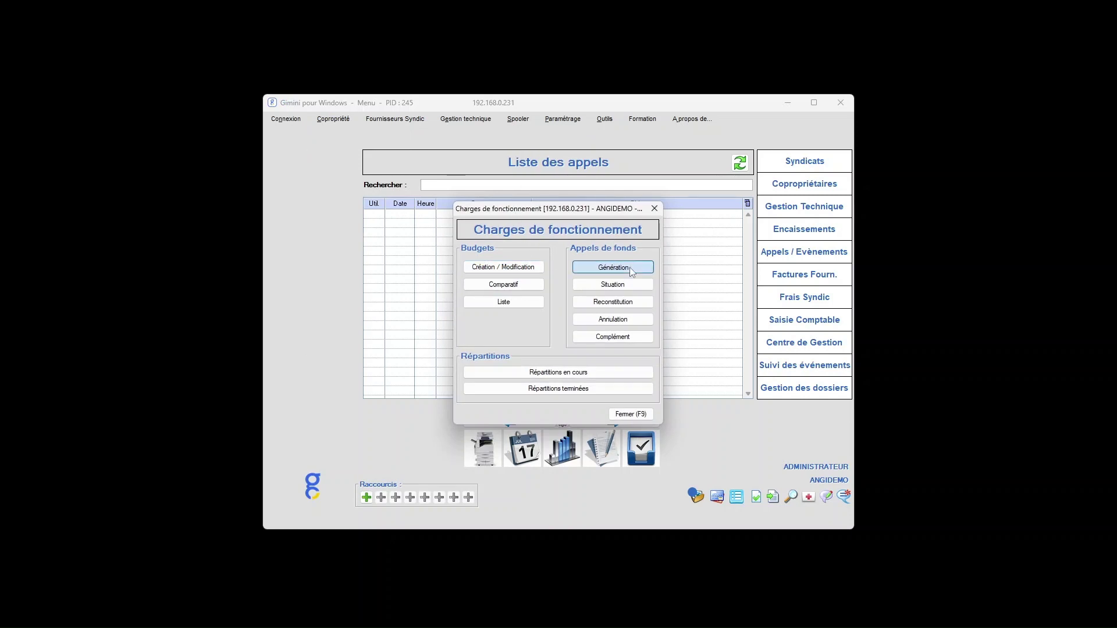
- Set the operating fund call to cabinet 03, all buildings, and date 01/04/24
{"action": "type", "text": "03"}
{"action": "key", "text": "Return"}
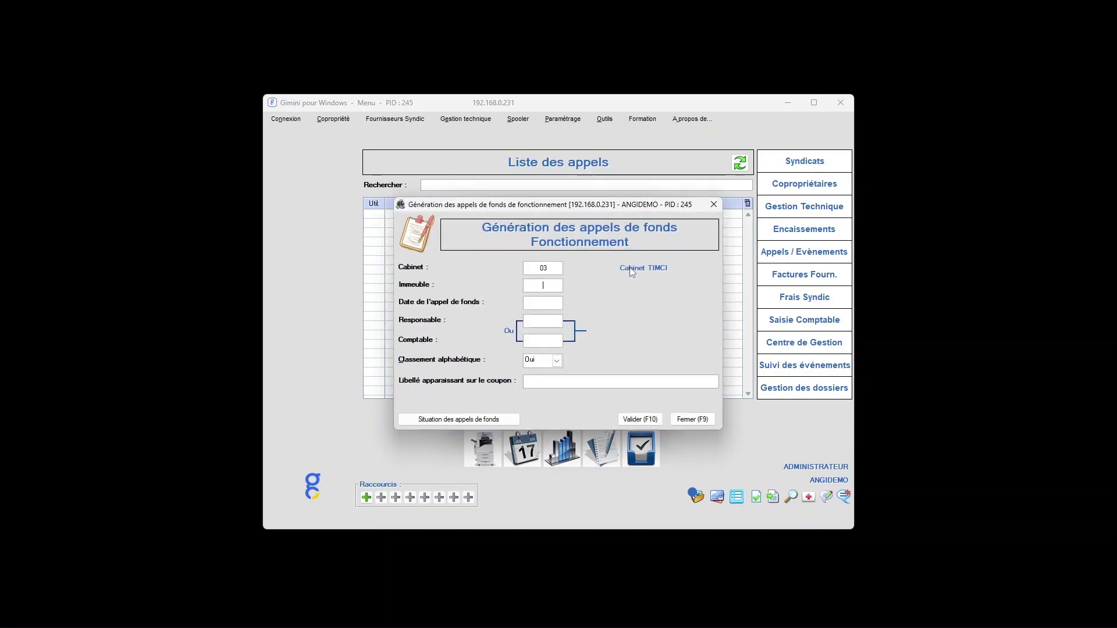
{"action": "key", "text": "Return"}
{"action": "type", "text": "01/04/24"}
{"action": "key", "text": "Return"}
- Choose accountant code AB, set the coupon label to "A régler dès réception", and validate to generate the preparatory list
{"action": "left_click", "coordinate": [549, 343]}
{"action": "double_click", "coordinate": [550, 343]}
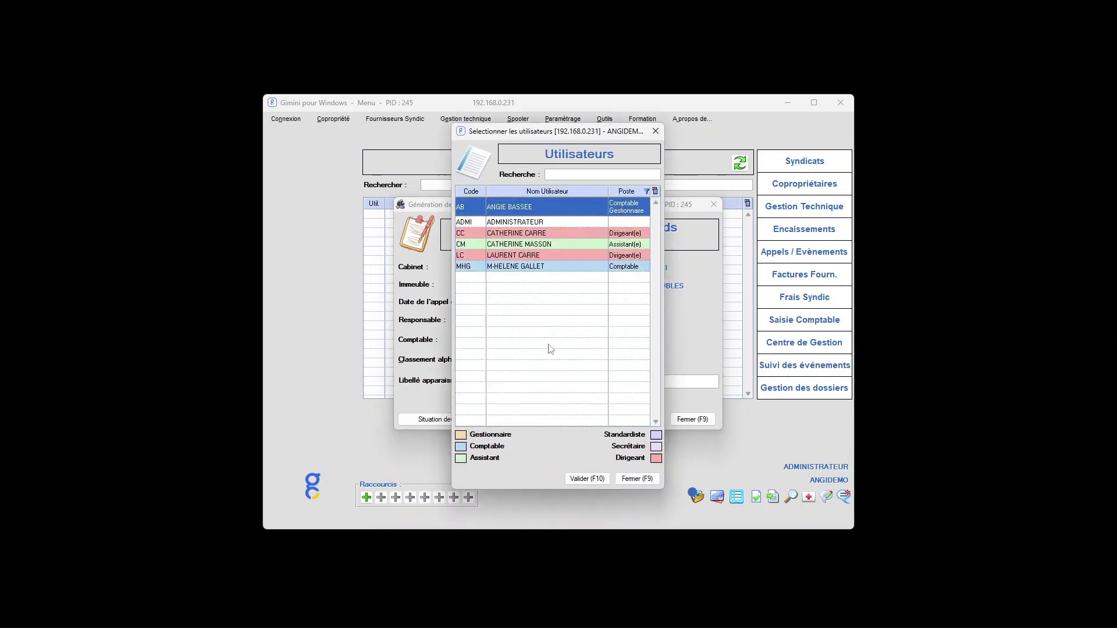
{"action": "key", "text": "Return"}
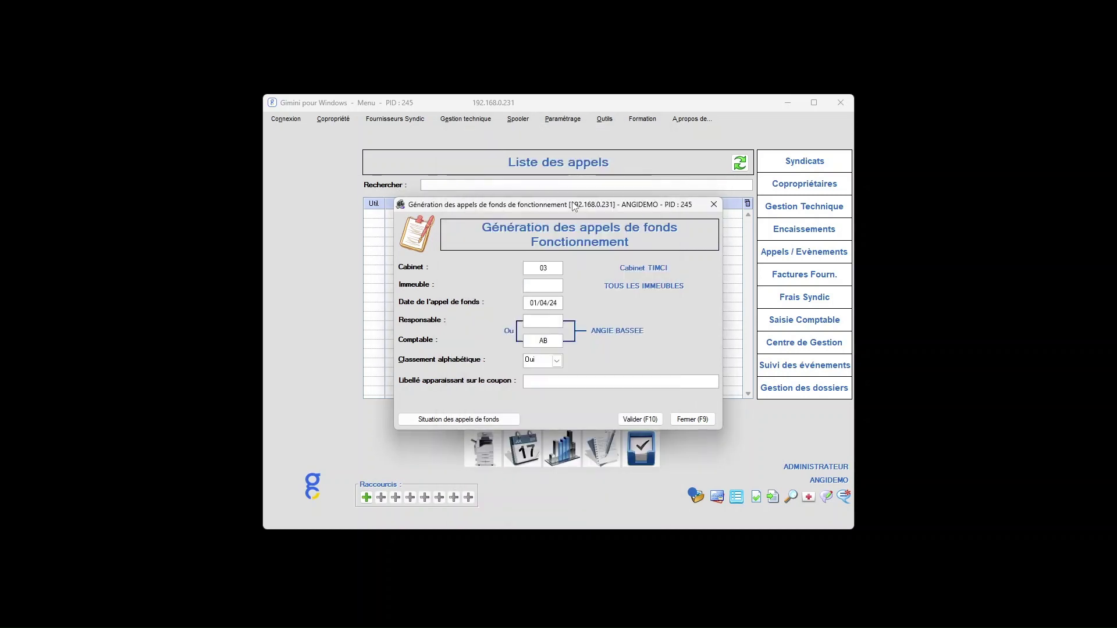
{"action": "left_click", "coordinate": [590, 382]}
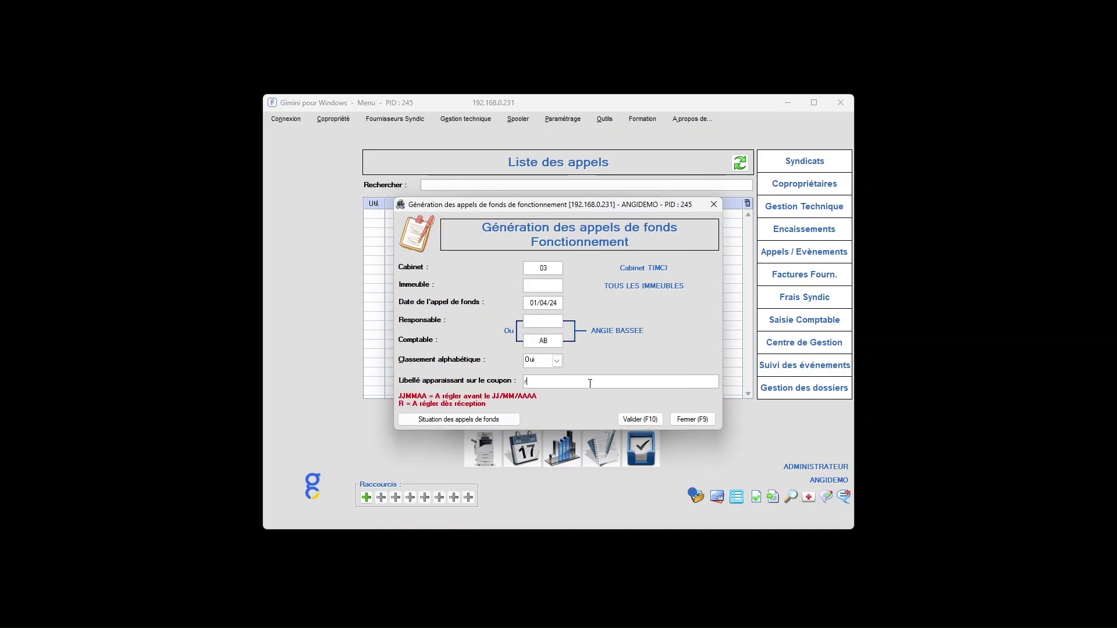
{"action": "key", "text": "Tab"}
{"action": "left_click", "coordinate": [646, 419]}
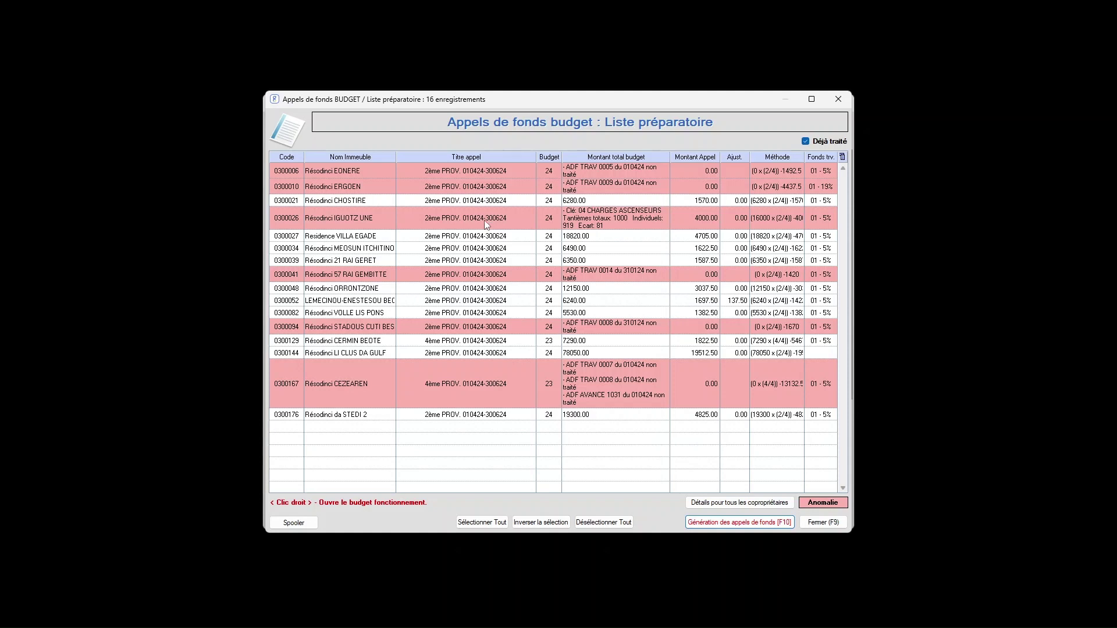
- In the syndicate record of Résodinci IGUOTZ UNE, set lot 0232's tantièmes to 81 for key 04 CHARGES ASCENSEURS and validate
{"action": "right_click", "coordinate": [356, 219]}
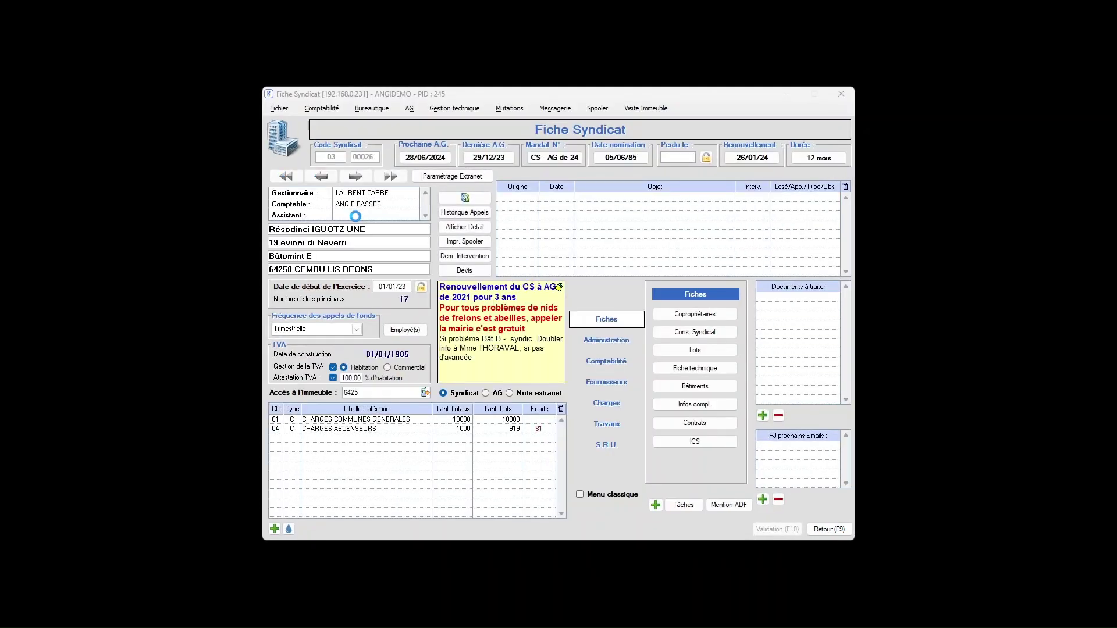
{"action": "double_click", "coordinate": [519, 432]}
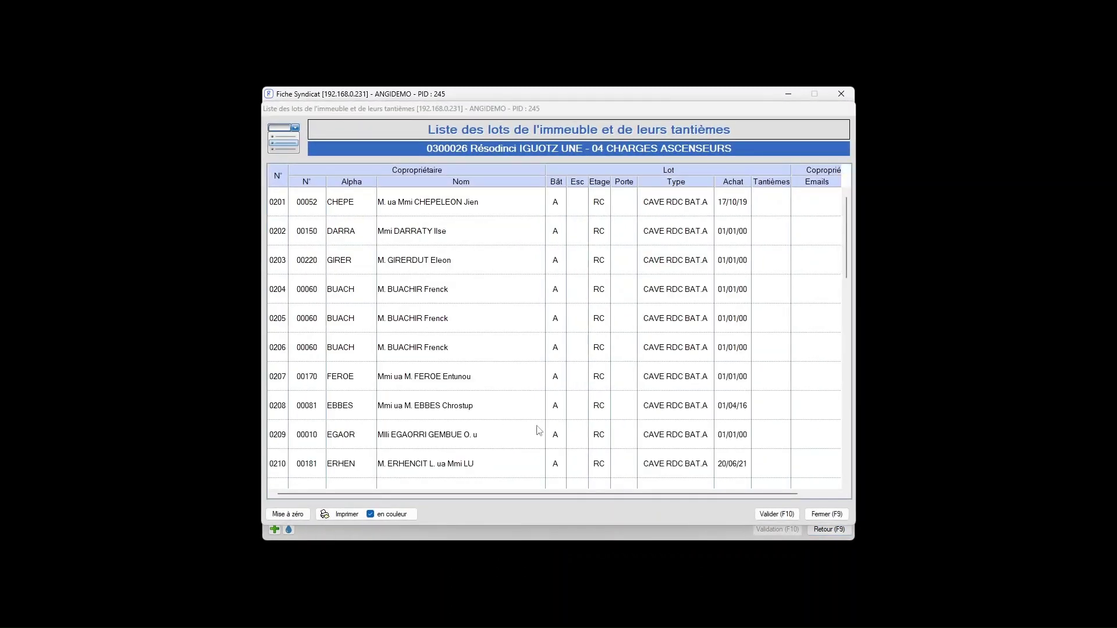
{"action": "left_click_drag", "start_coordinate": [847, 236], "coordinate": [836, 424]}
{"action": "left_click", "coordinate": [768, 327]}
{"action": "type", "text": "8"}
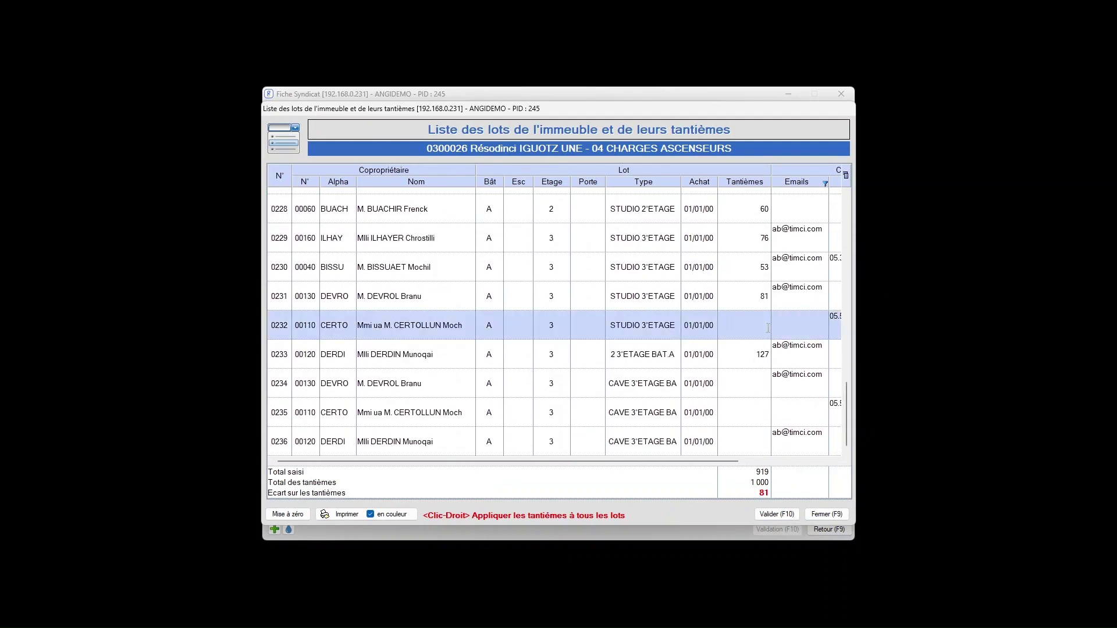
{"action": "type", "text": "1"}
{"action": "key", "text": "Return"}
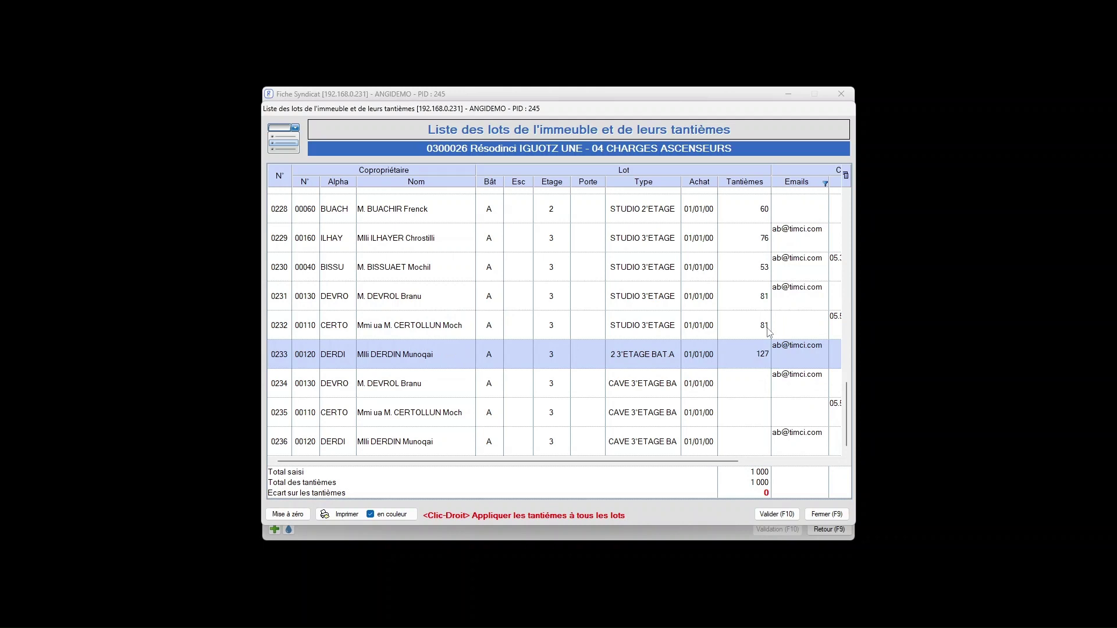
{"action": "left_click", "coordinate": [780, 515]}
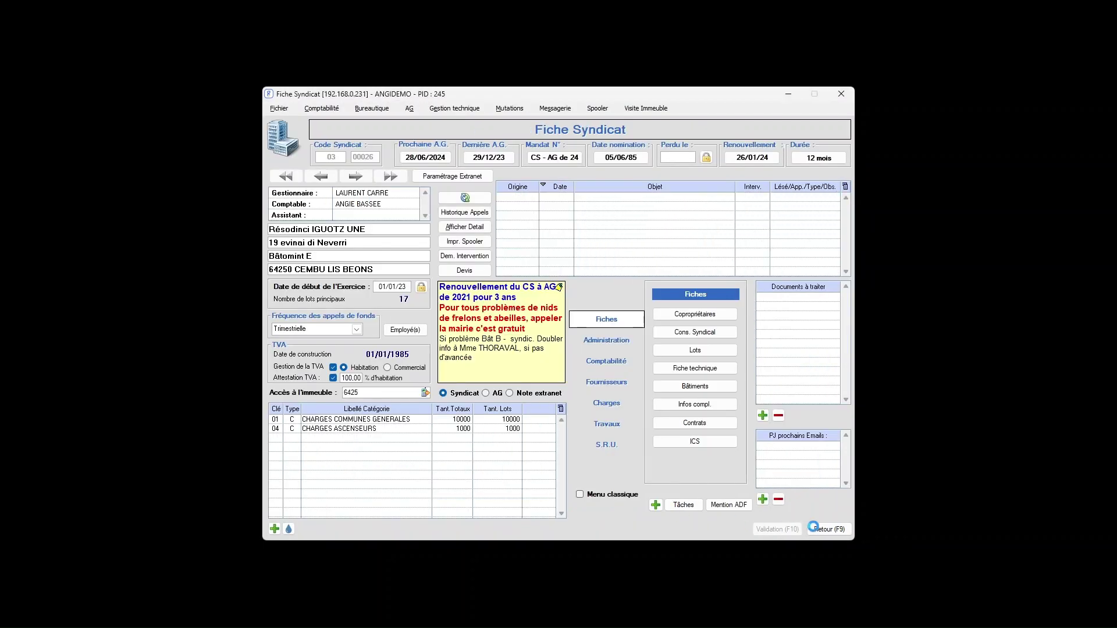
- Close the syndicate record and the preparatory list, and regenerate the operating fund call list with the same parameters
{"action": "left_click", "coordinate": [827, 529]}
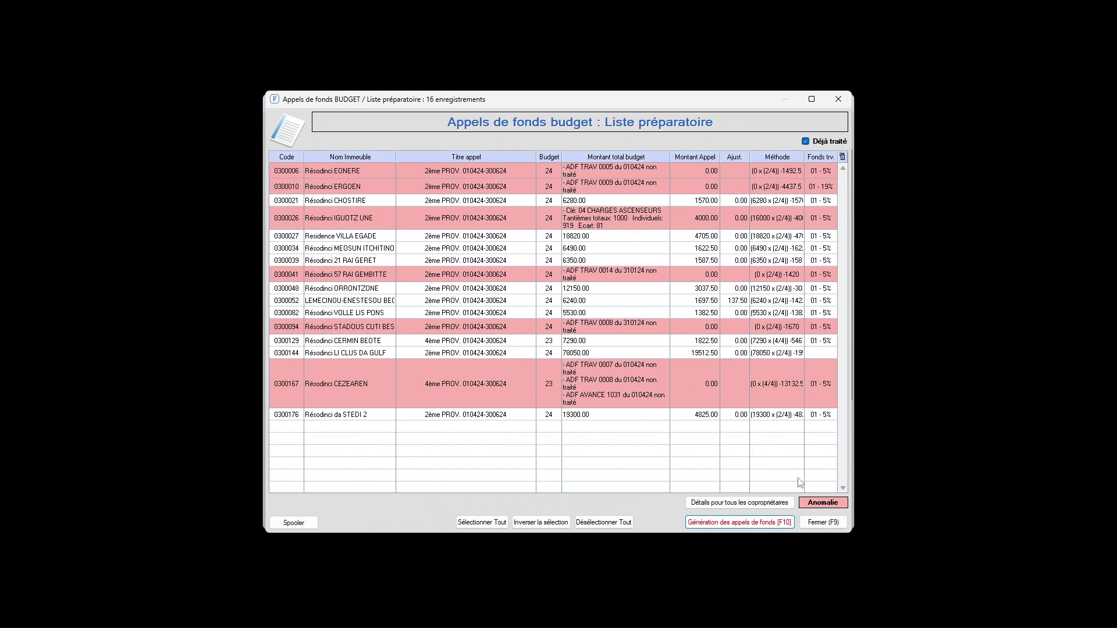
{"action": "left_click", "coordinate": [827, 525]}
{"action": "left_click", "coordinate": [584, 359]}
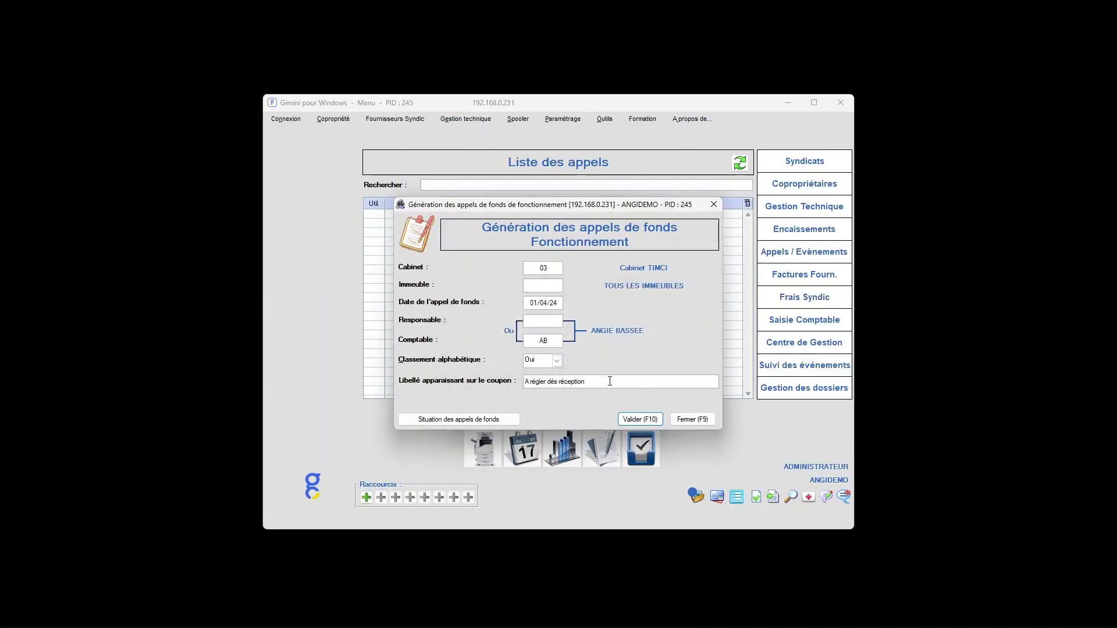
{"action": "left_click", "coordinate": [647, 420]}
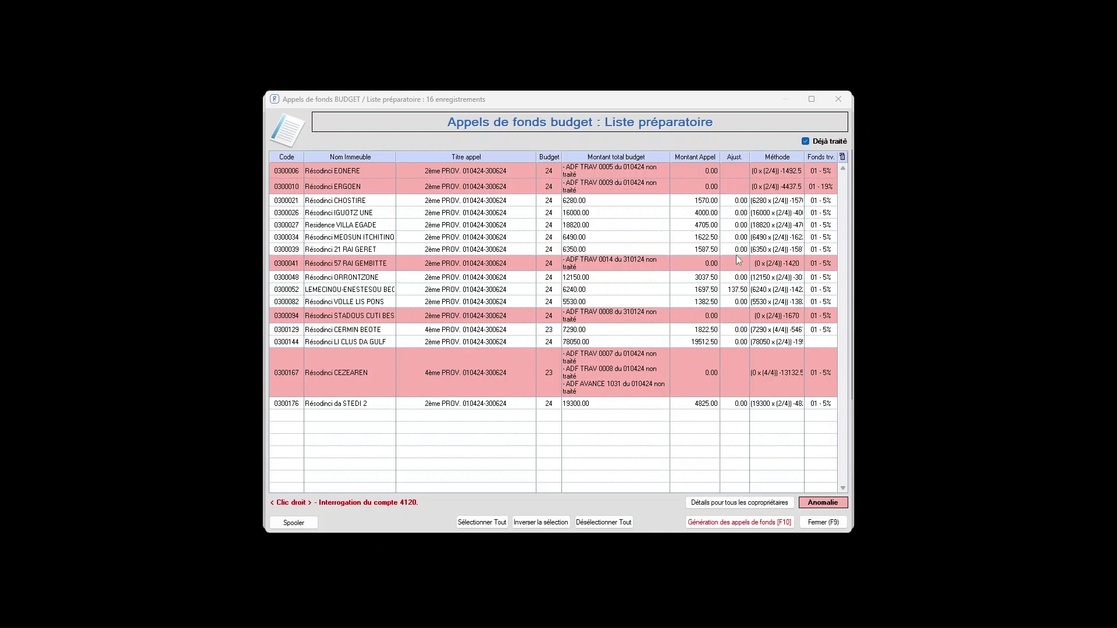
- View the syndicate record of building 0300052 from the preparatory list and close it
{"action": "left_click", "coordinate": [739, 293]}
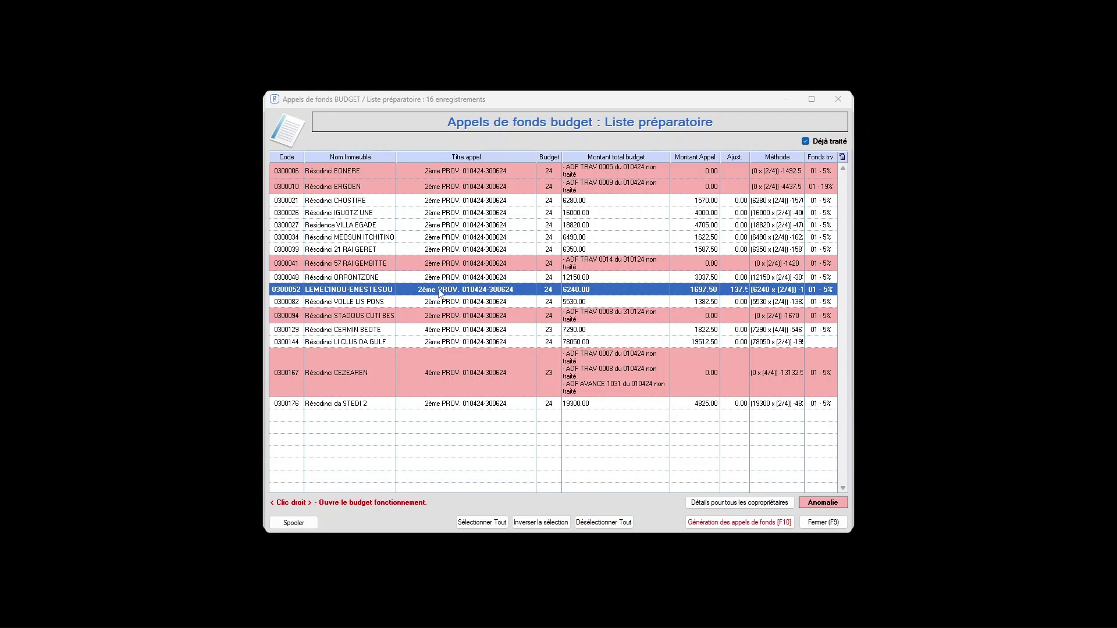
{"action": "right_click", "coordinate": [352, 292]}
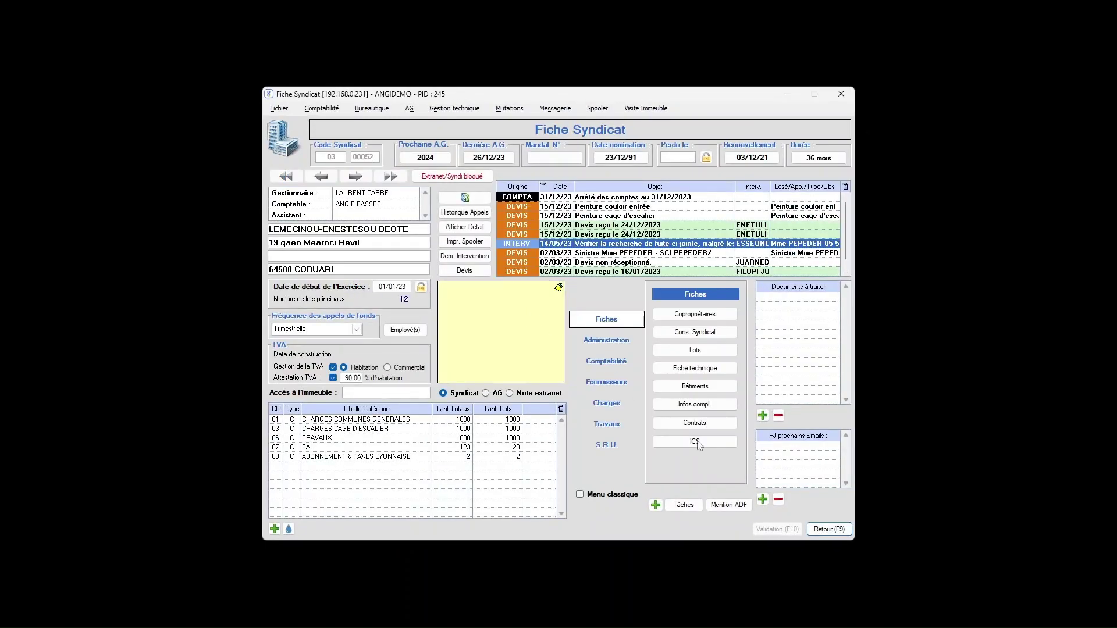
{"action": "key", "text": "F9"}
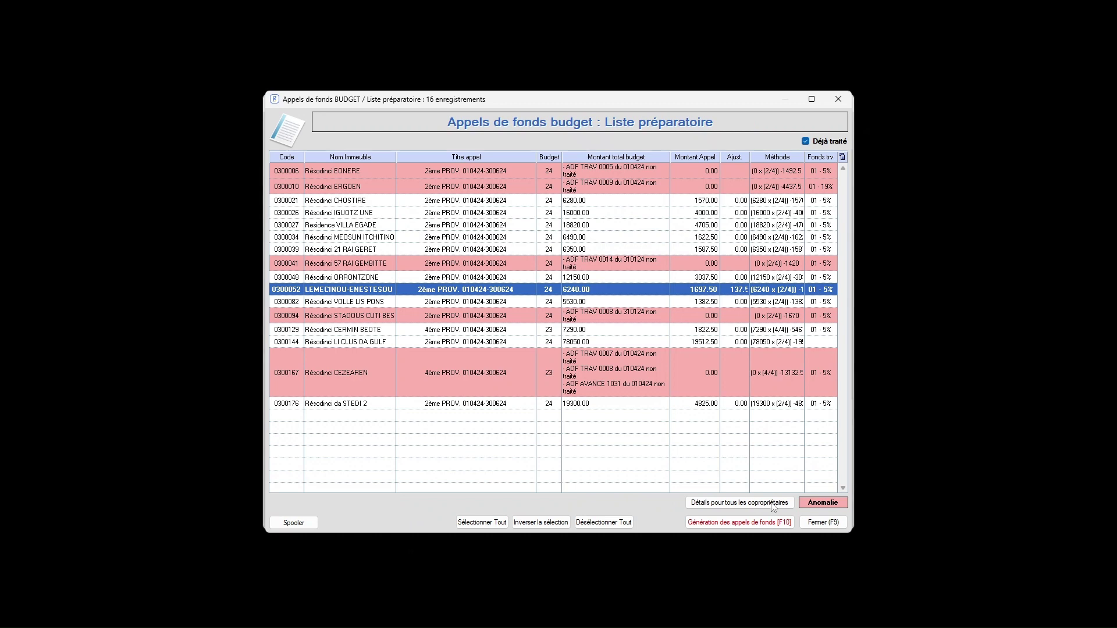
- View building 0300052's operating budget and the entries of its account 4120, closing each window
{"action": "right_click", "coordinate": [501, 290]}
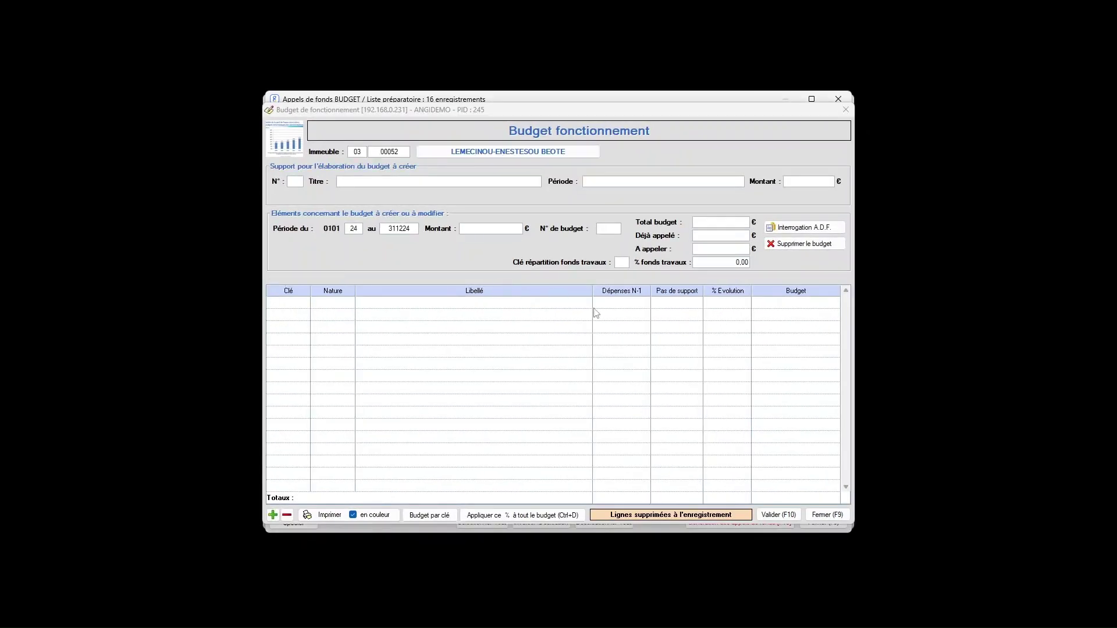
{"action": "key", "text": "F9"}
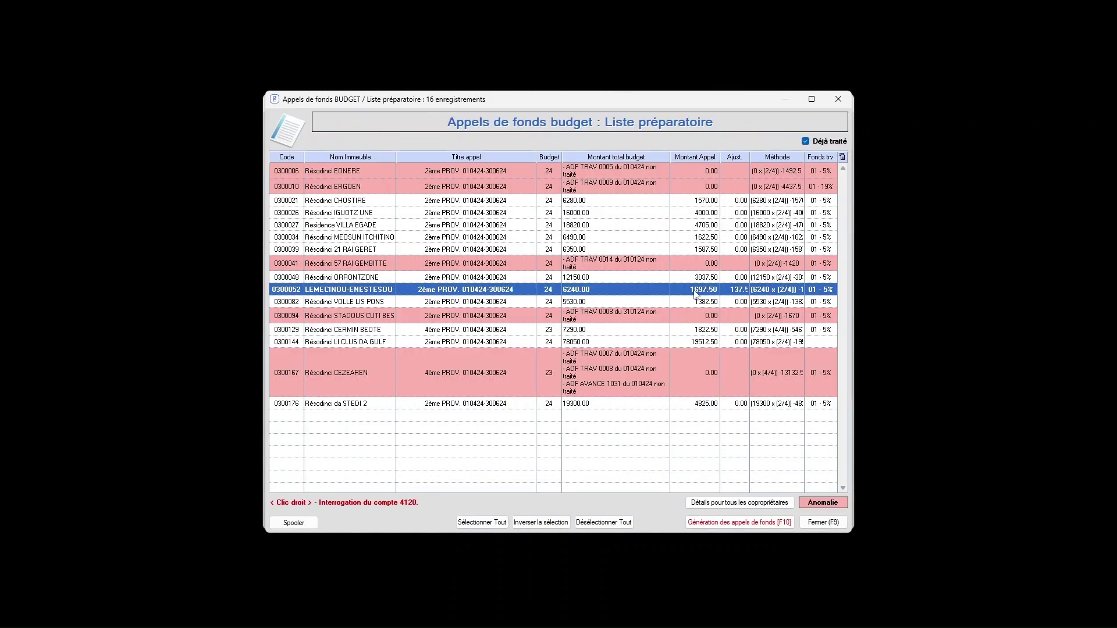
{"action": "right_click", "coordinate": [695, 294]}
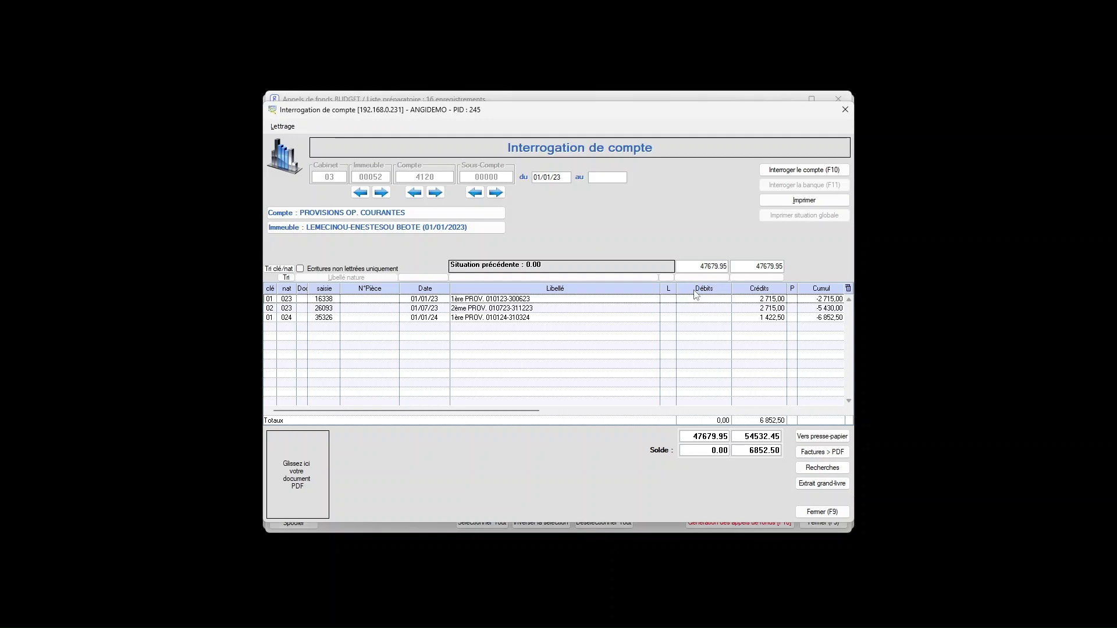
{"action": "left_click", "coordinate": [828, 512]}
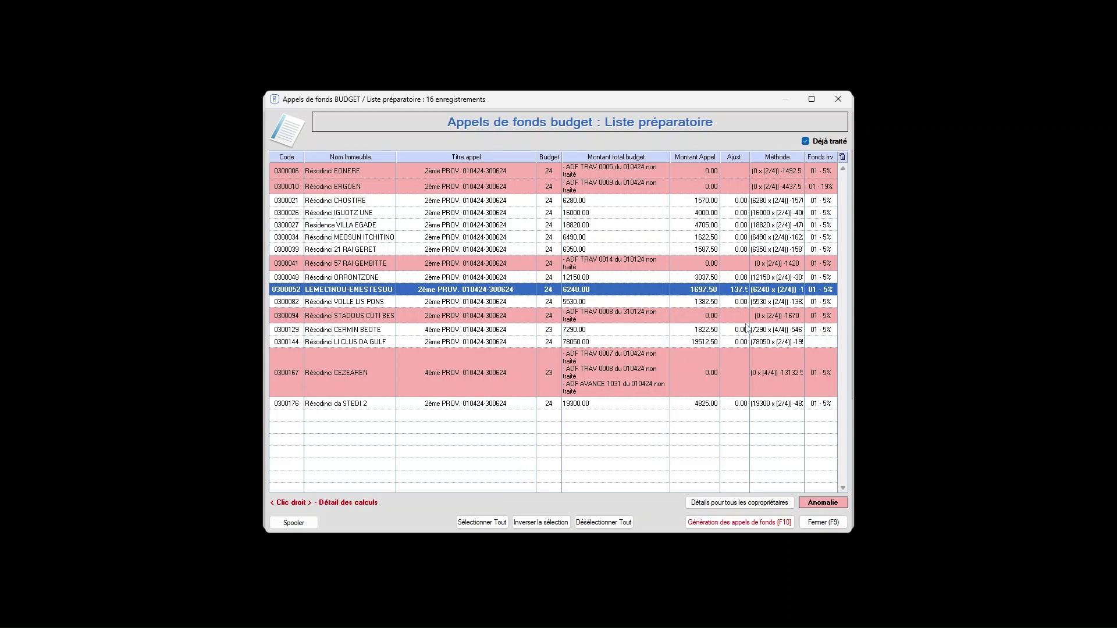
- Select all the buildings in the operating fund call preparatory list
{"action": "left_click", "coordinate": [491, 525]}
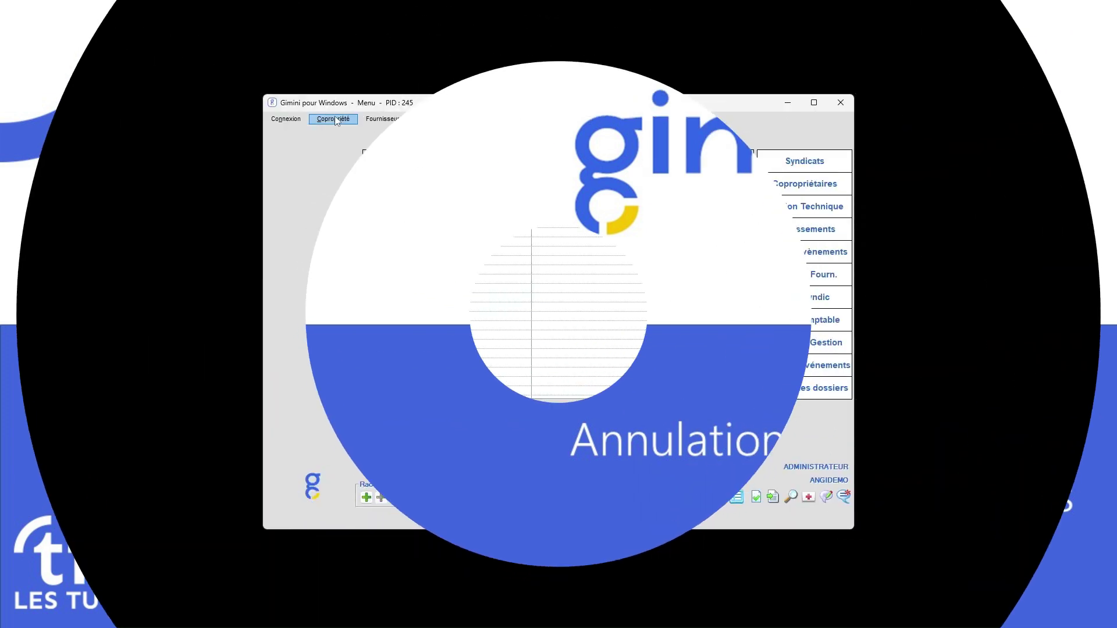
- Start cancelling the operating charges fund call of building 03 00021 and validate the 01/04/24 instalment
{"action": "mouse_move", "coordinate": [391, 150]}
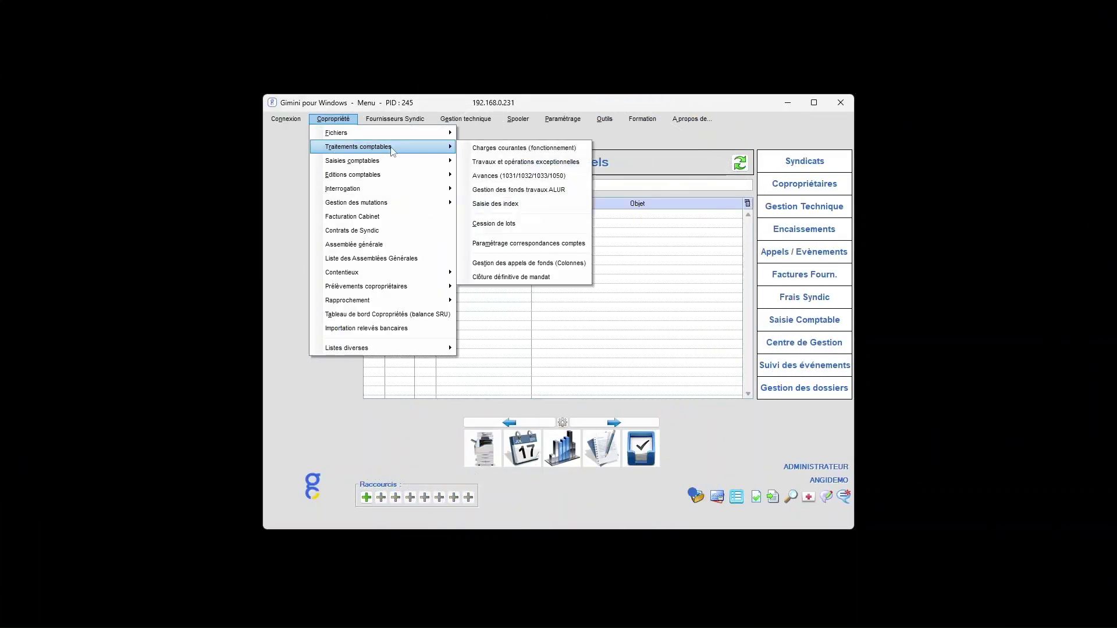
{"action": "left_click", "coordinate": [523, 148]}
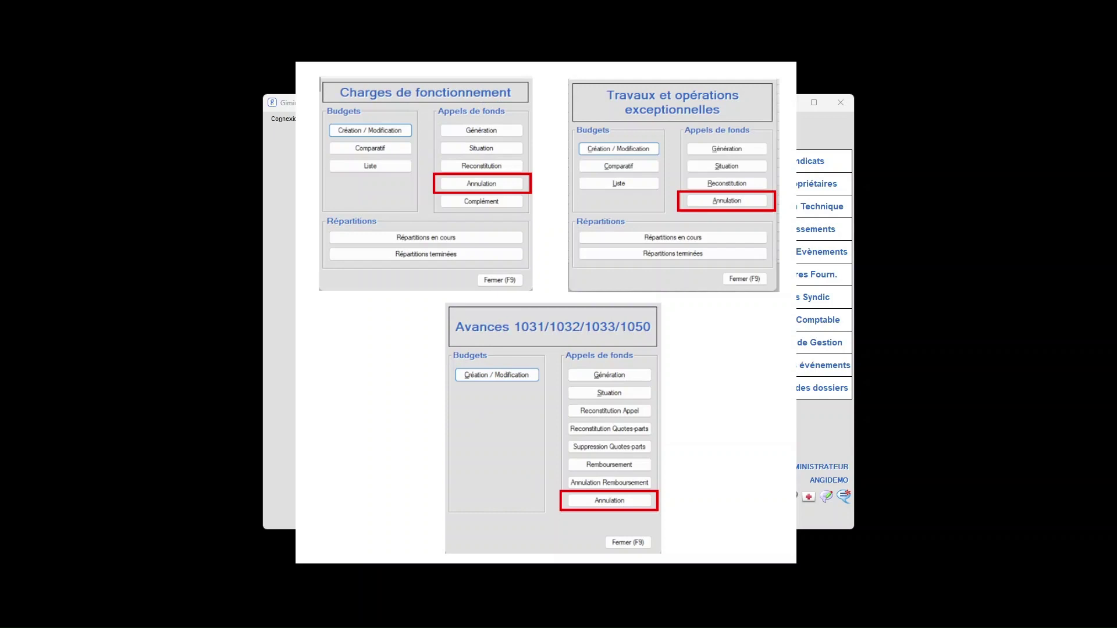
{"action": "left_click", "coordinate": [643, 319]}
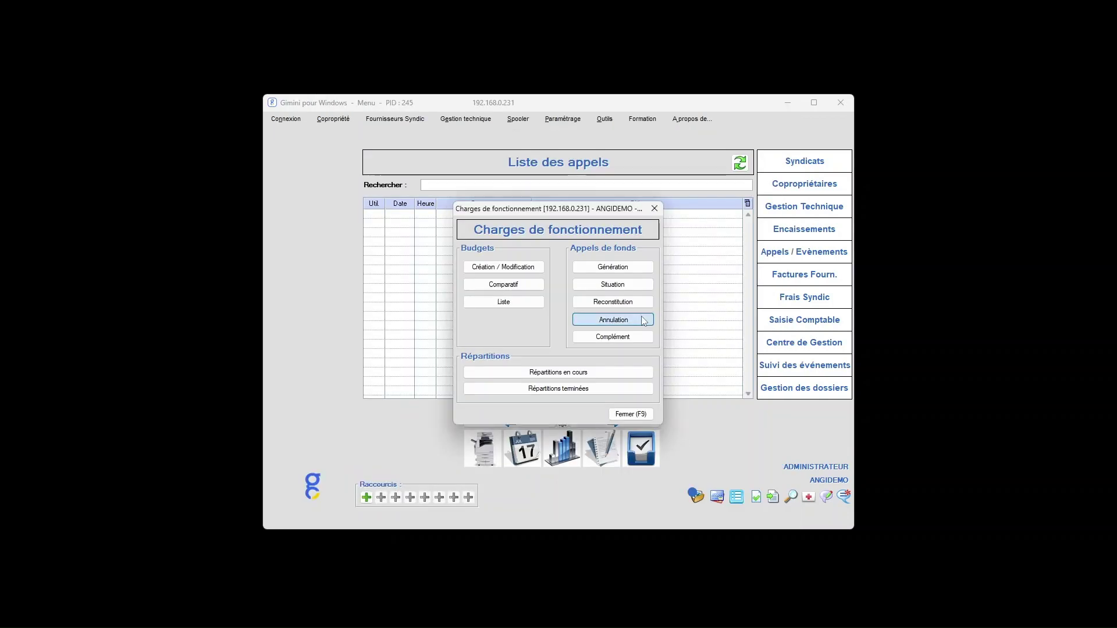
{"action": "type", "text": "03"}
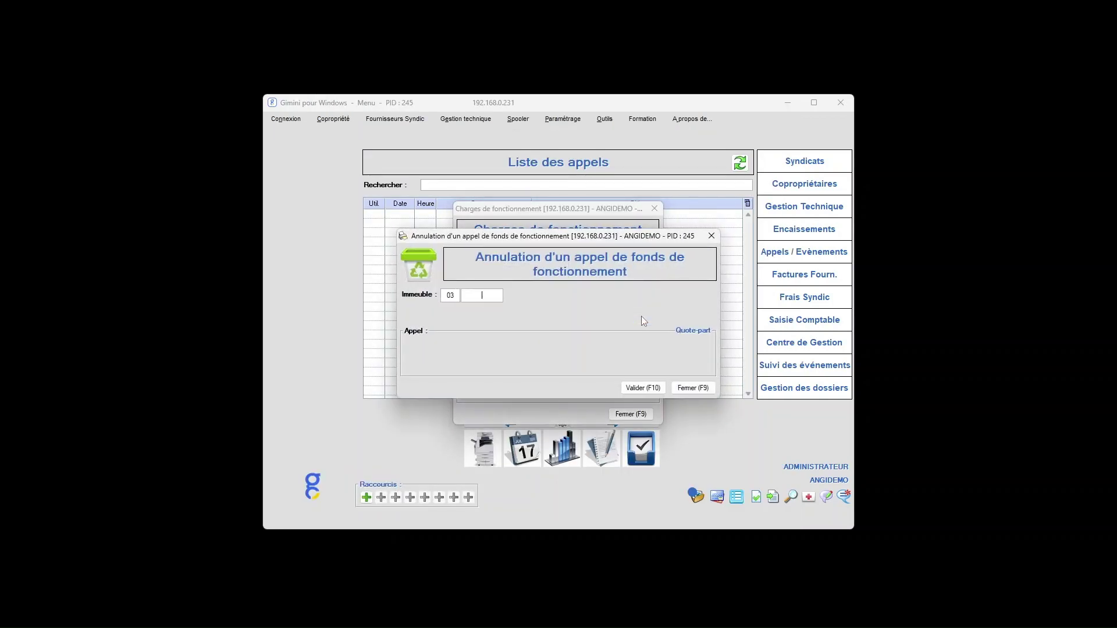
{"action": "type", "text": "21"}
{"action": "key", "text": "Return"}
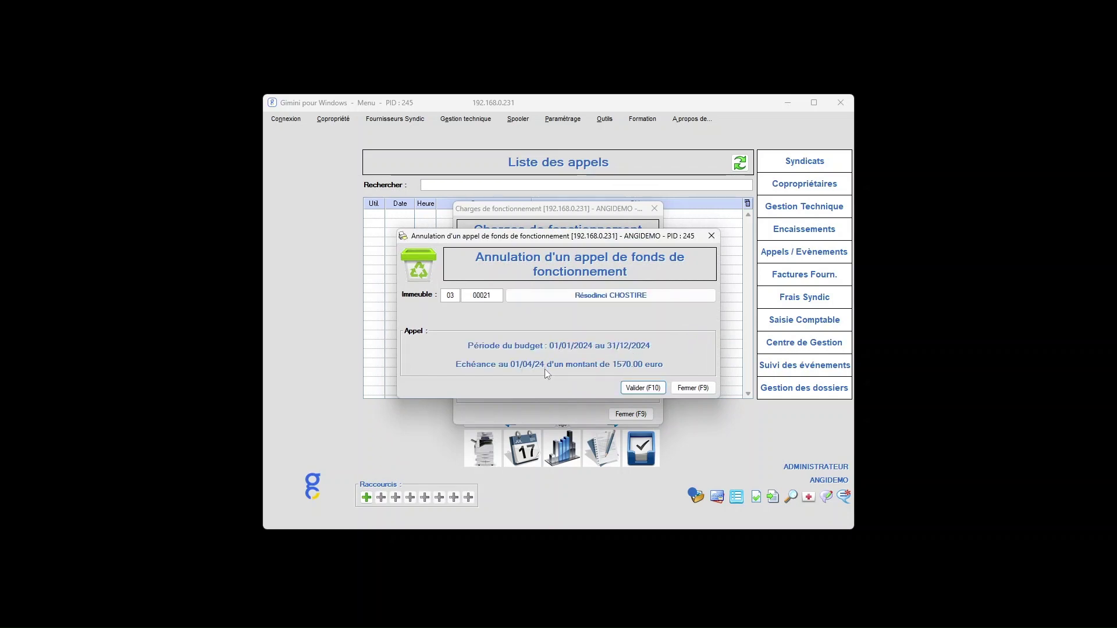
{"action": "left_click", "coordinate": [639, 389]}
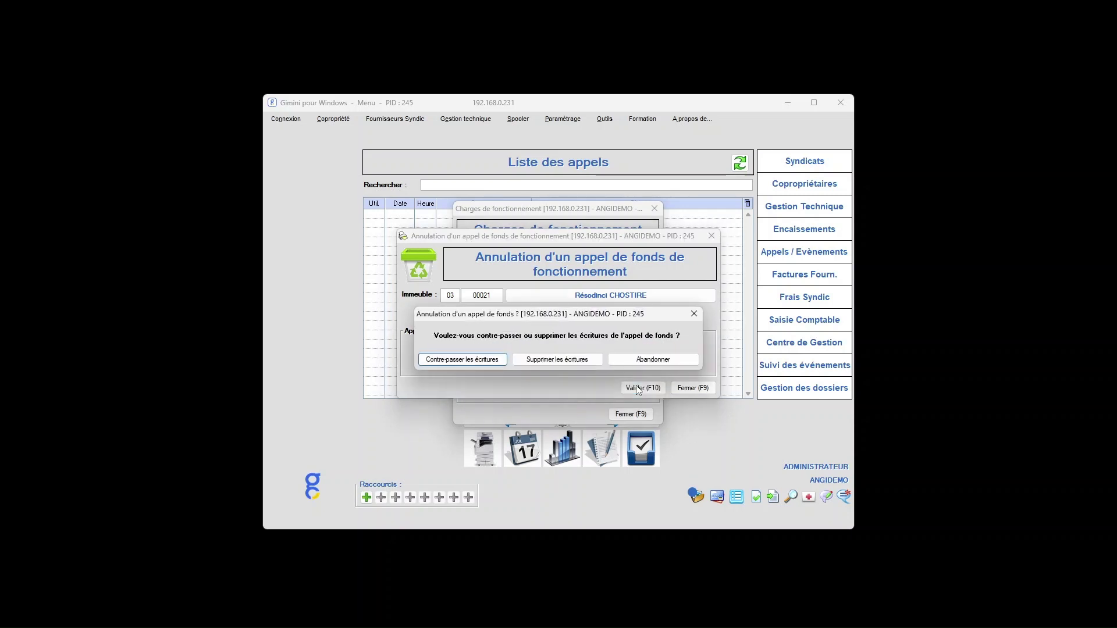
- Back out of deleting the fund call's entries and choose to reverse them instead (Contre-passer les écritures)
{"action": "left_click", "coordinate": [585, 363]}
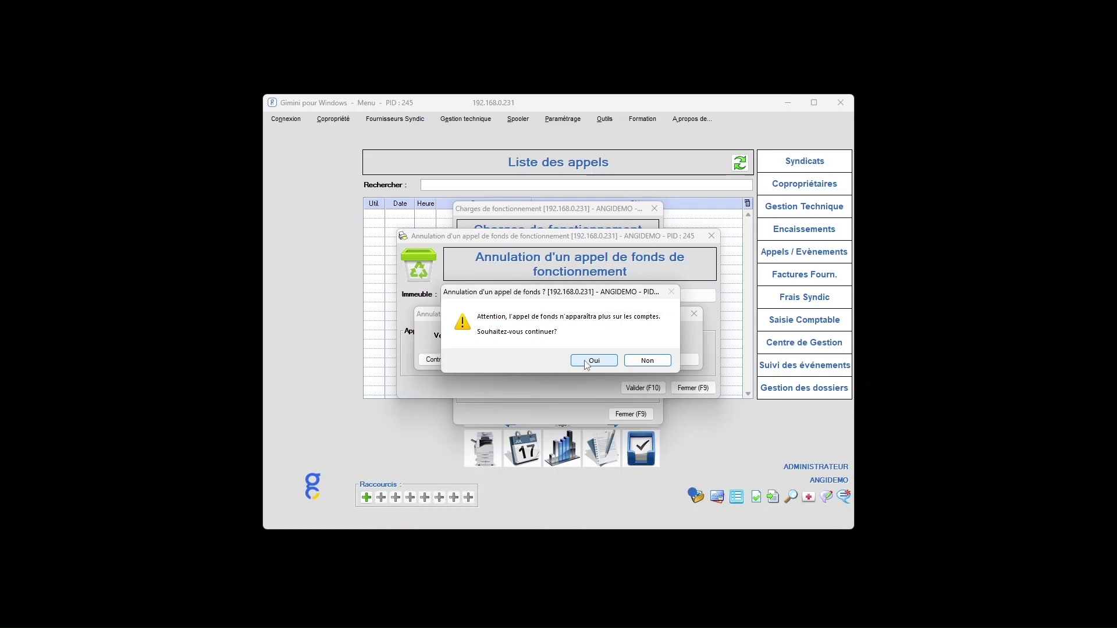
{"action": "left_click", "coordinate": [647, 360]}
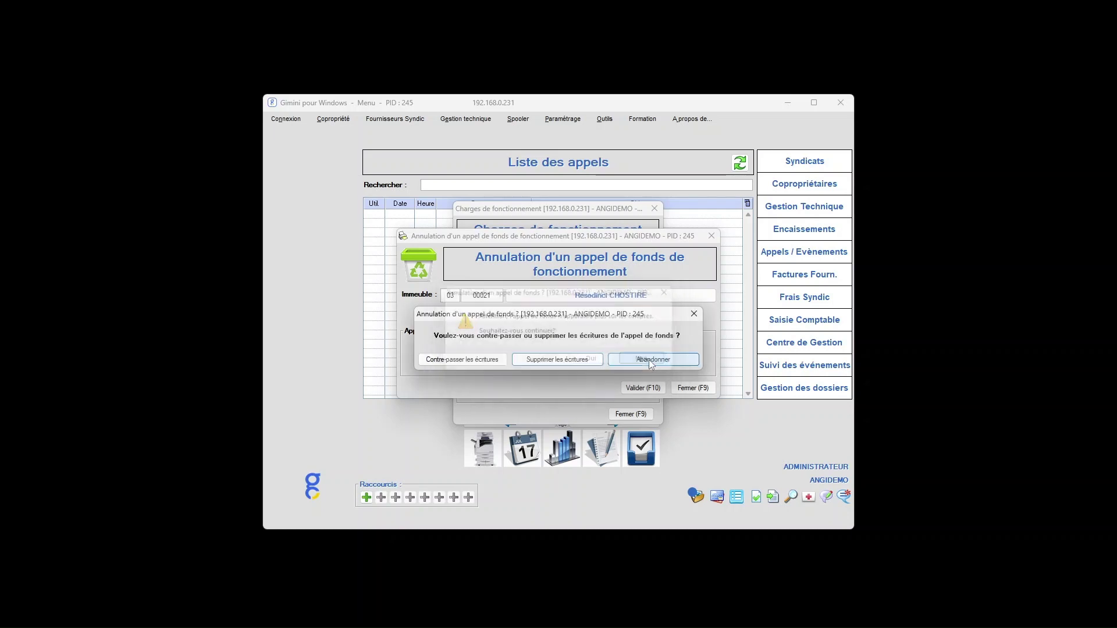
{"action": "left_click", "coordinate": [482, 360]}
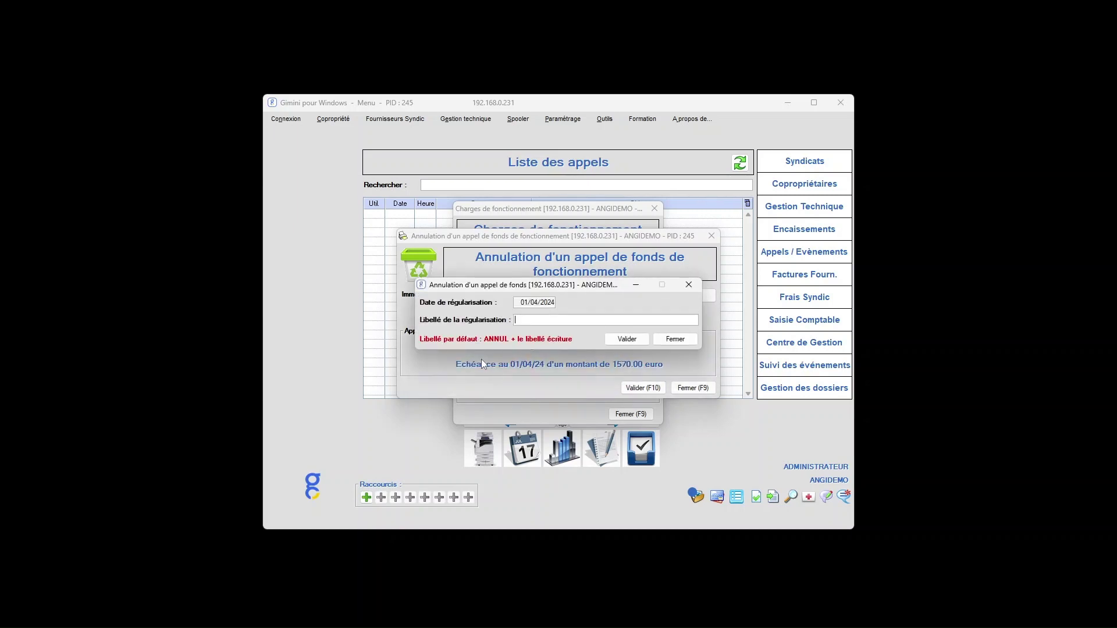